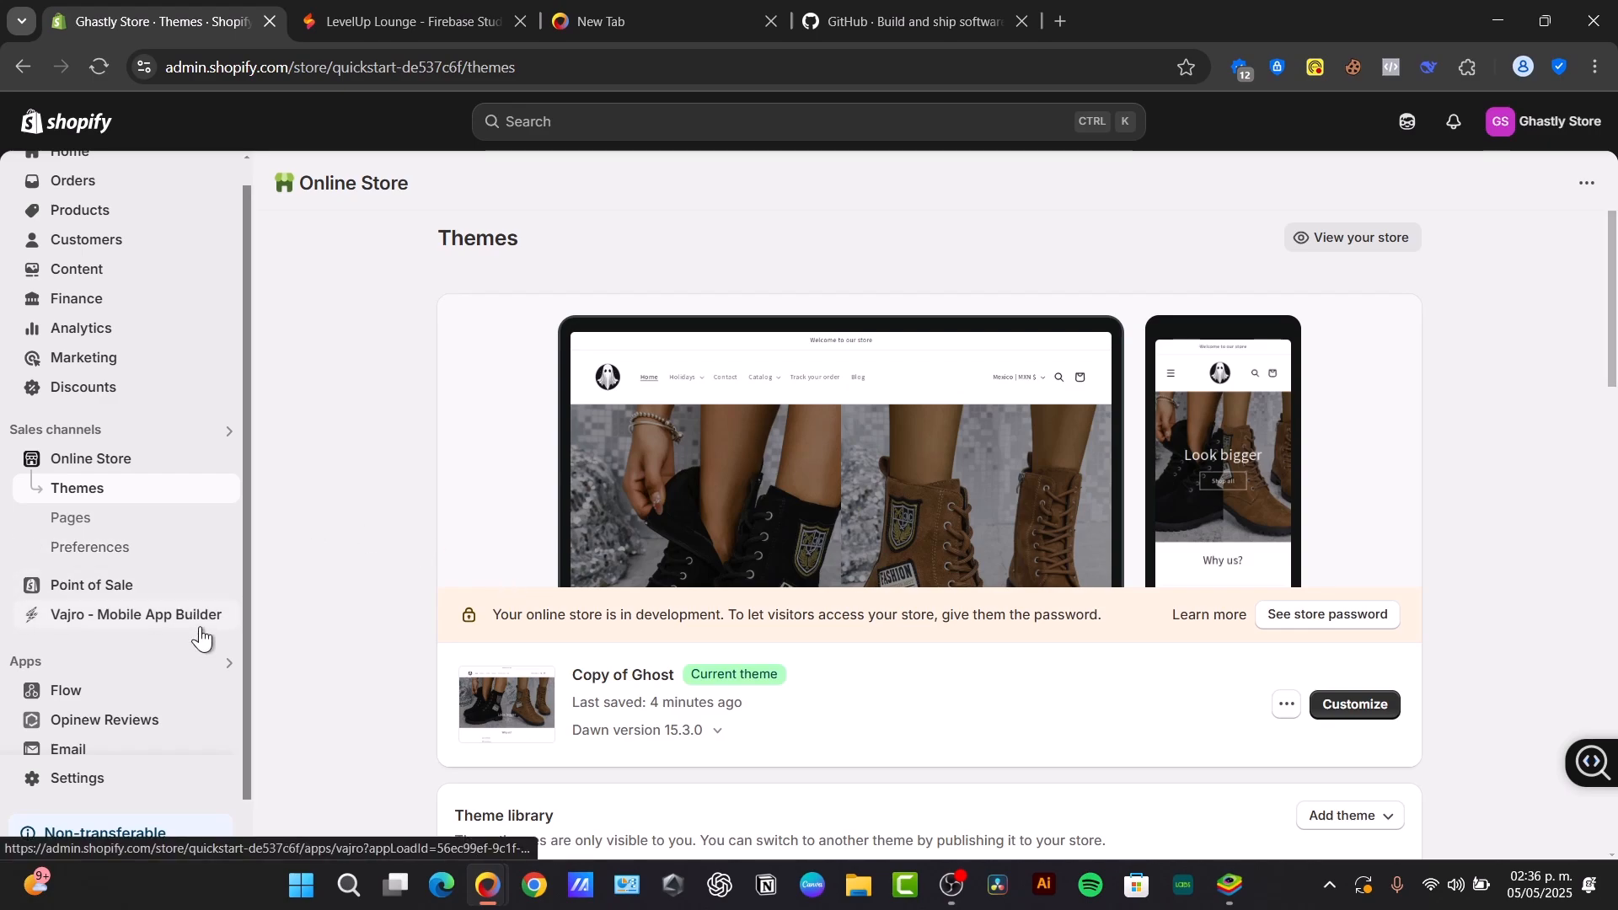
- Open the live storefront and examine its home page, header options and search bar
left_click(220, 461)
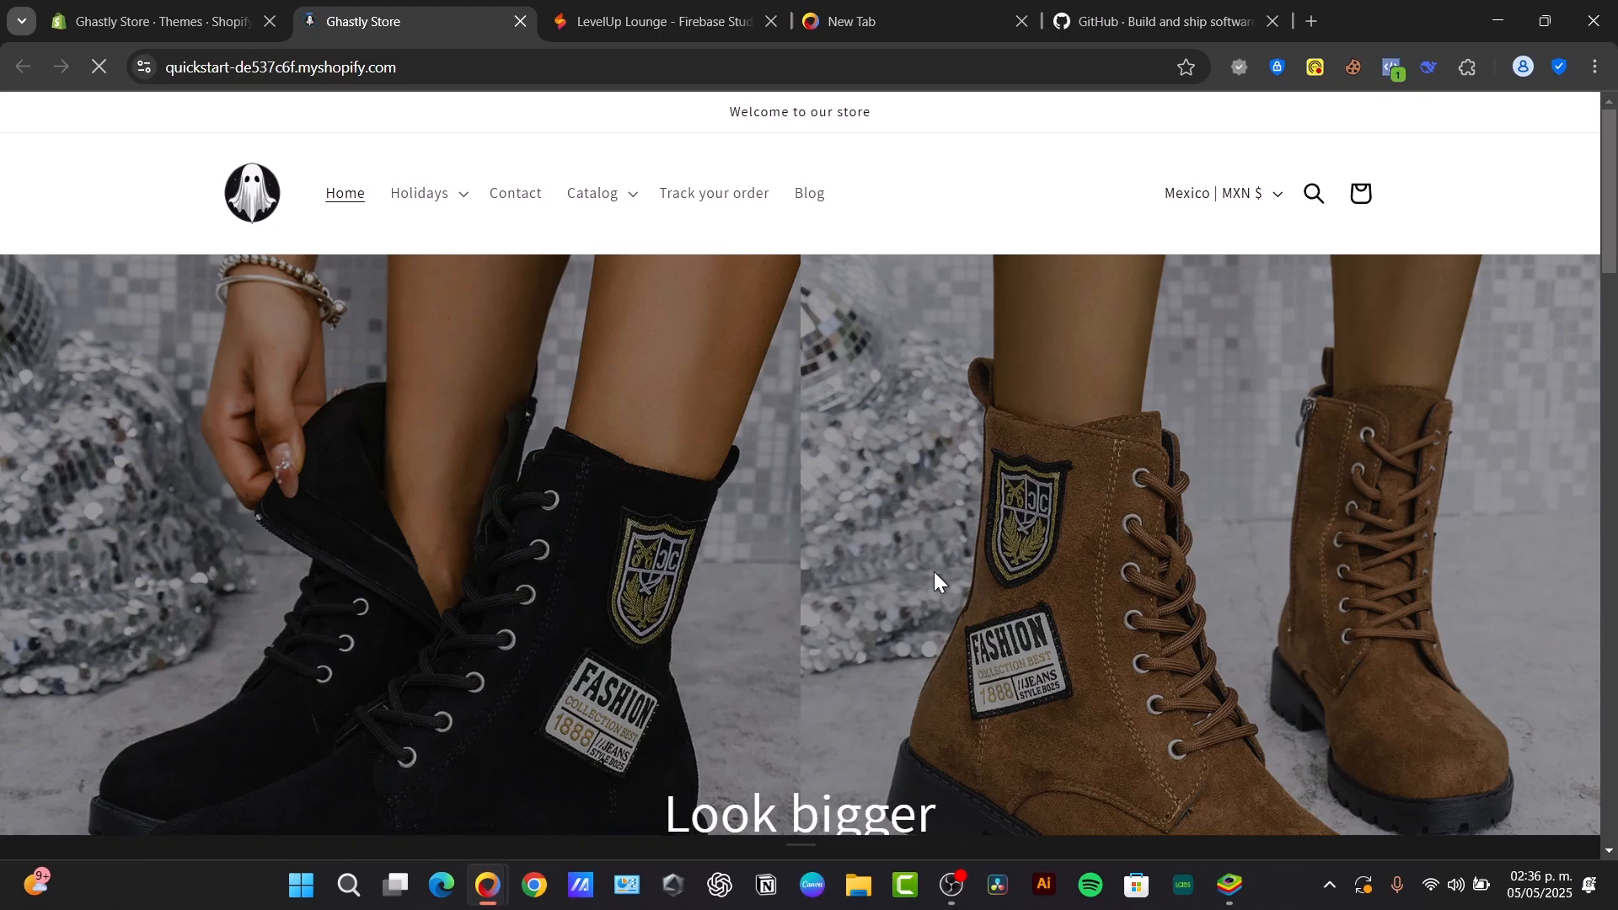
scroll(934, 569, "down", 13)
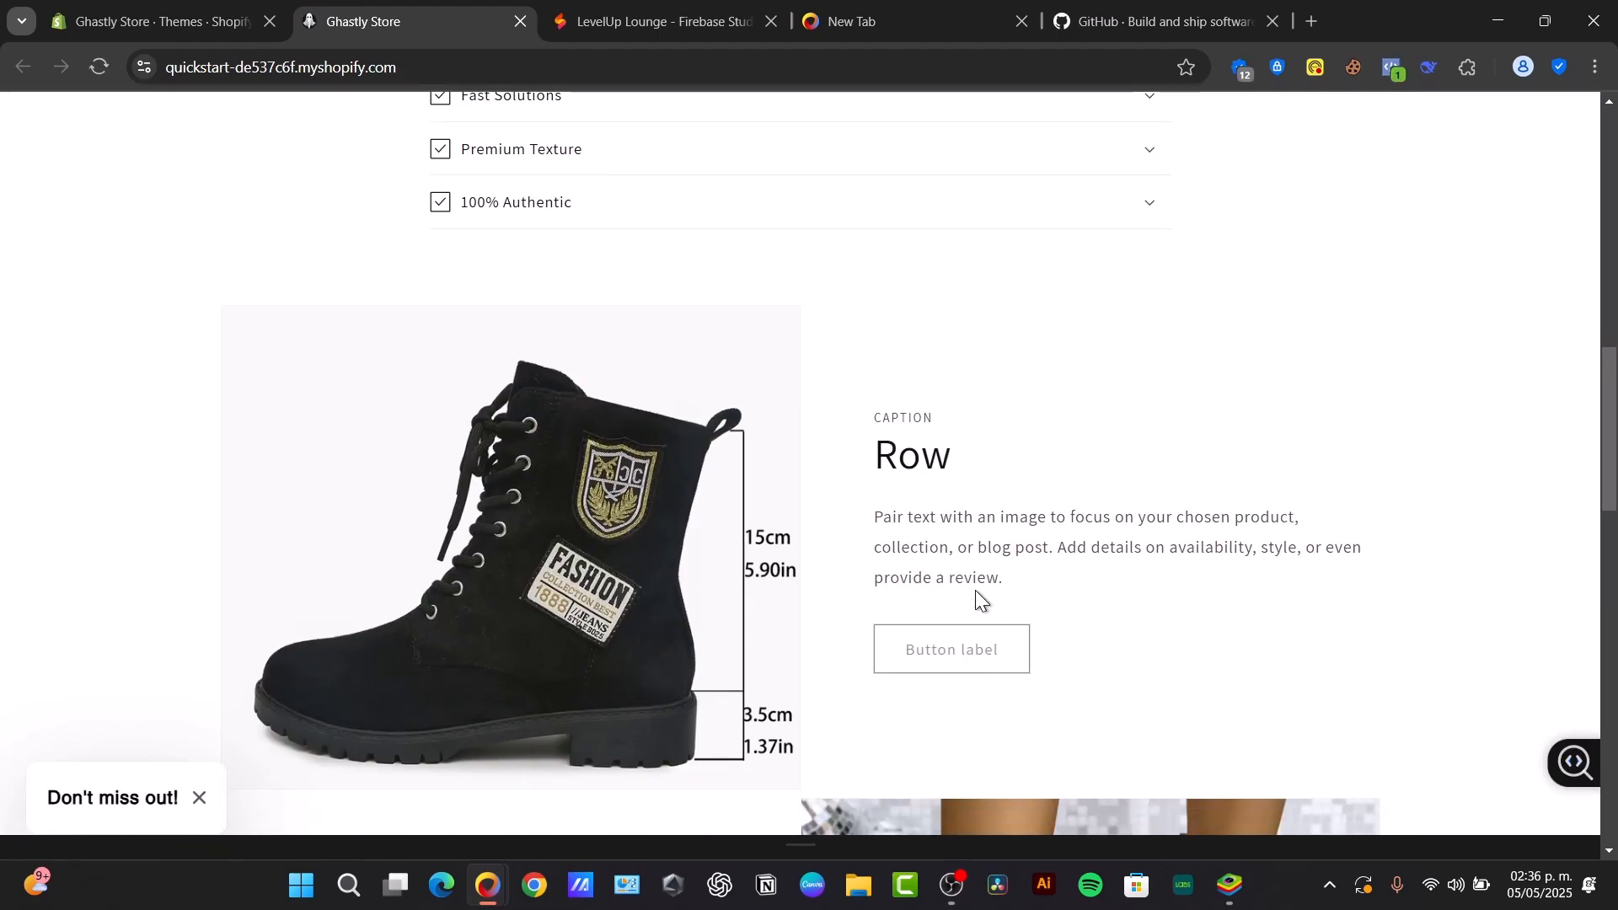
scroll(978, 596, "down", 6)
scroll(979, 578, "up", 20)
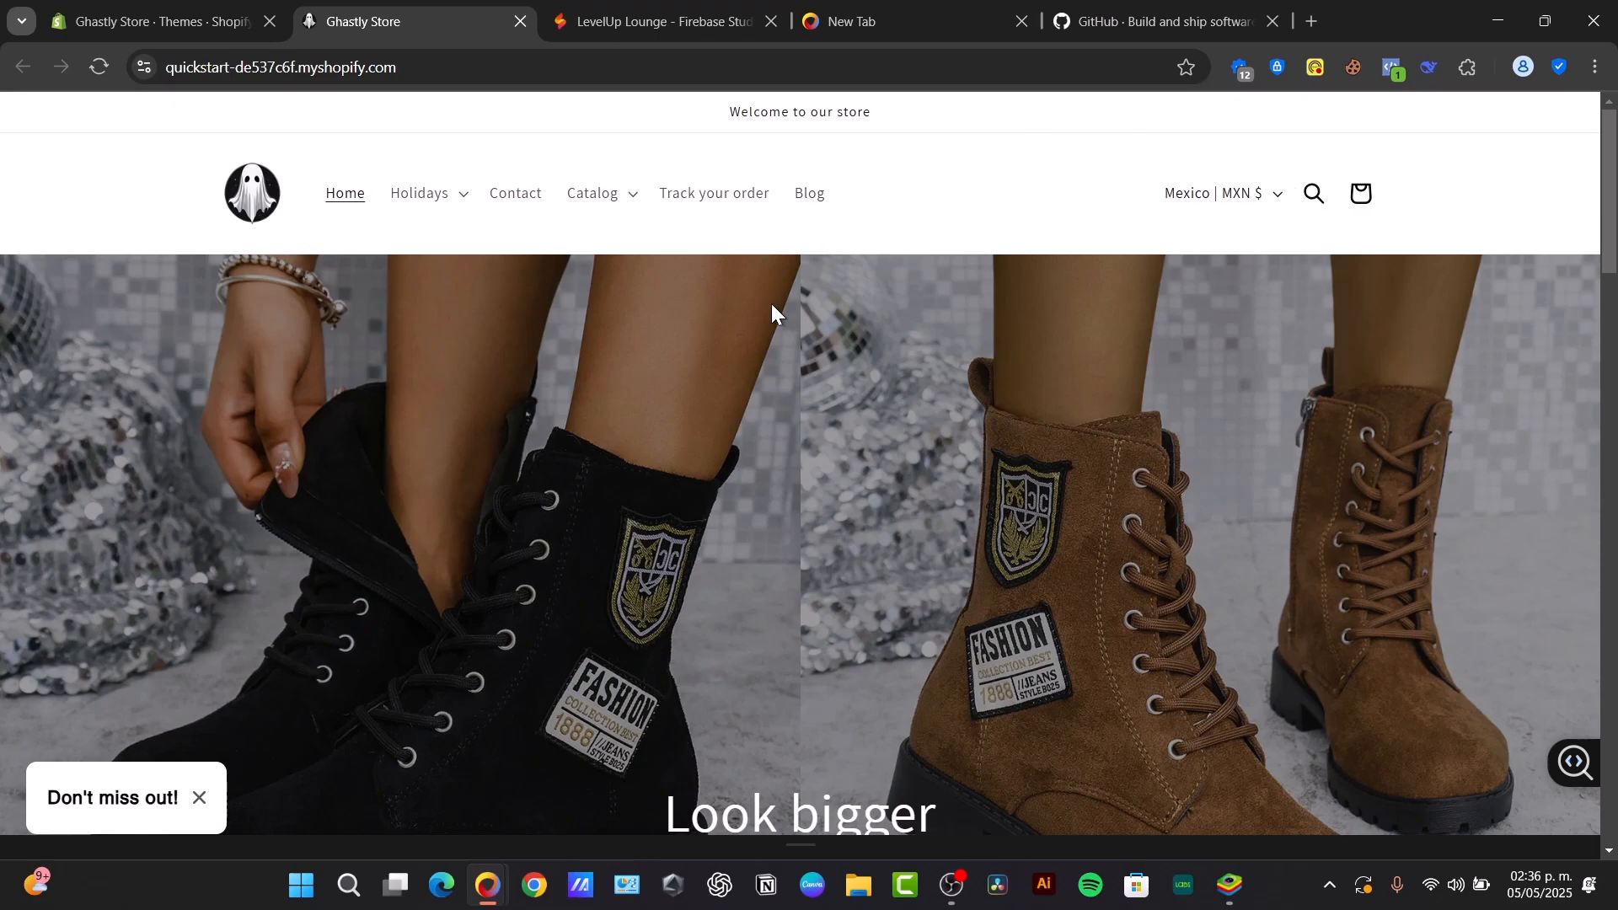
left_click(1221, 193)
left_click(1312, 193)
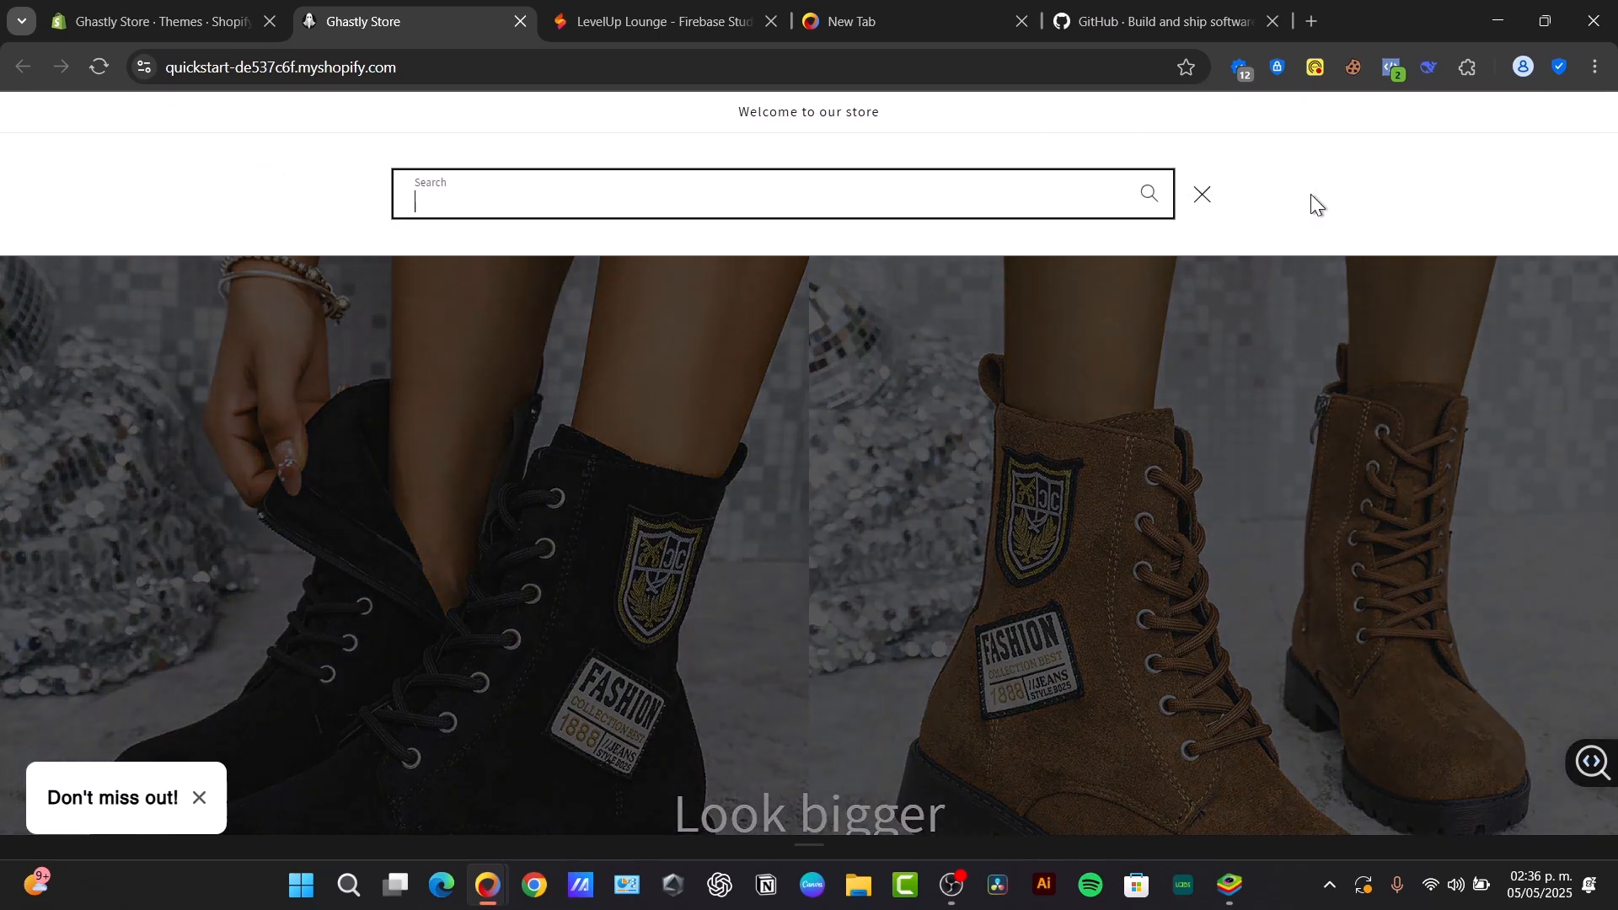
left_click(1329, 289)
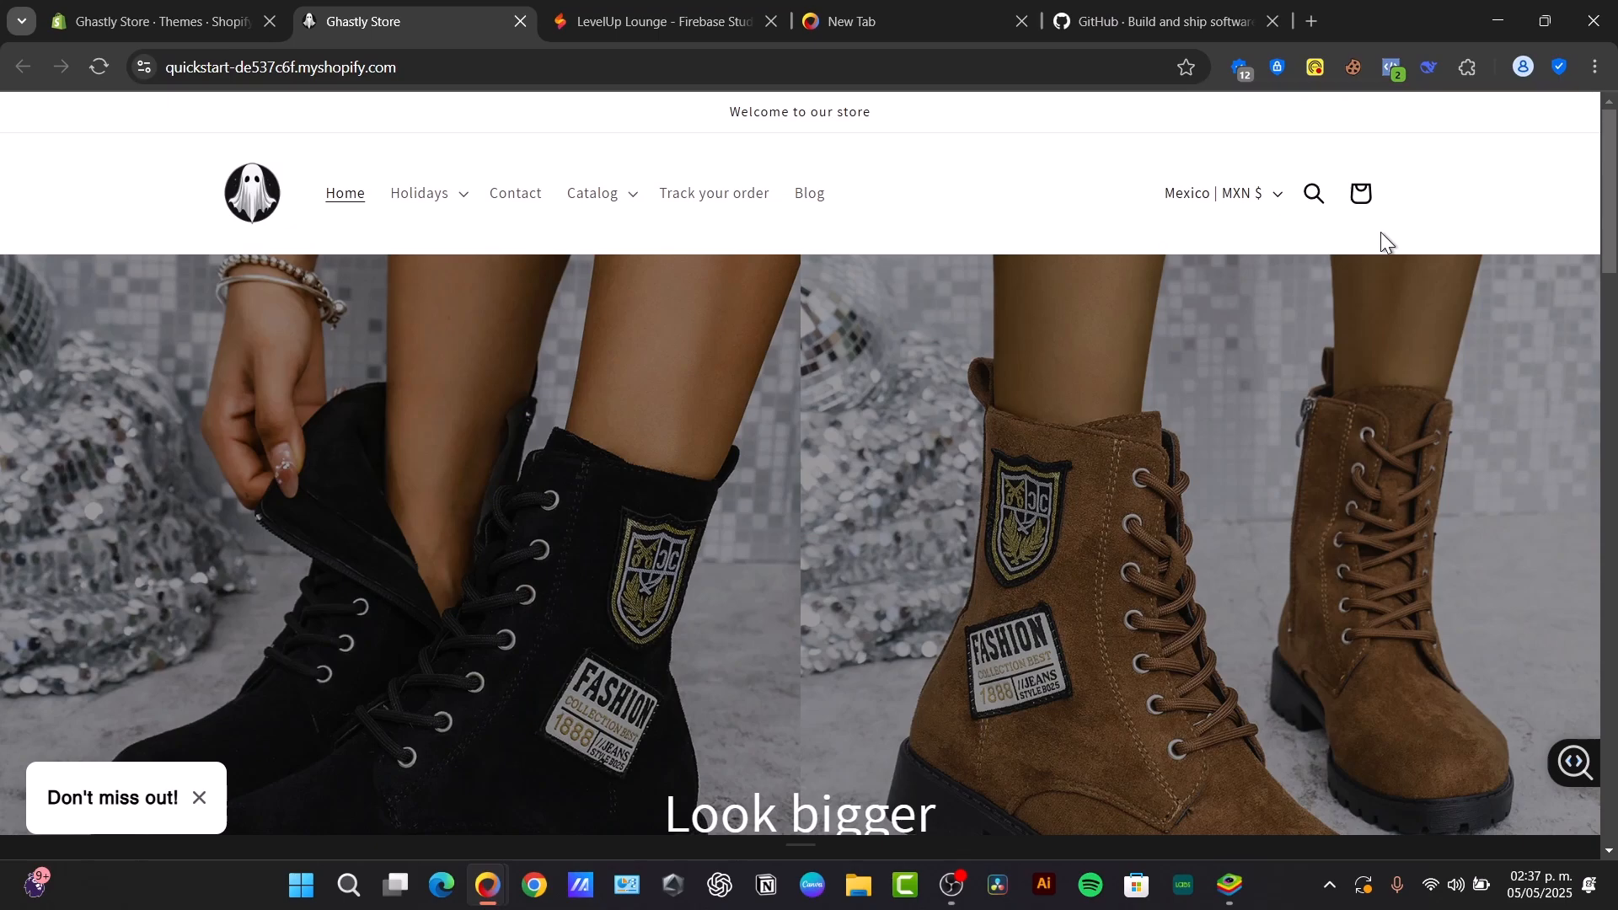
- Return to the store admin, search the apps for "wishlist" and extend the search to the Shopify App Store
left_click(151, 21)
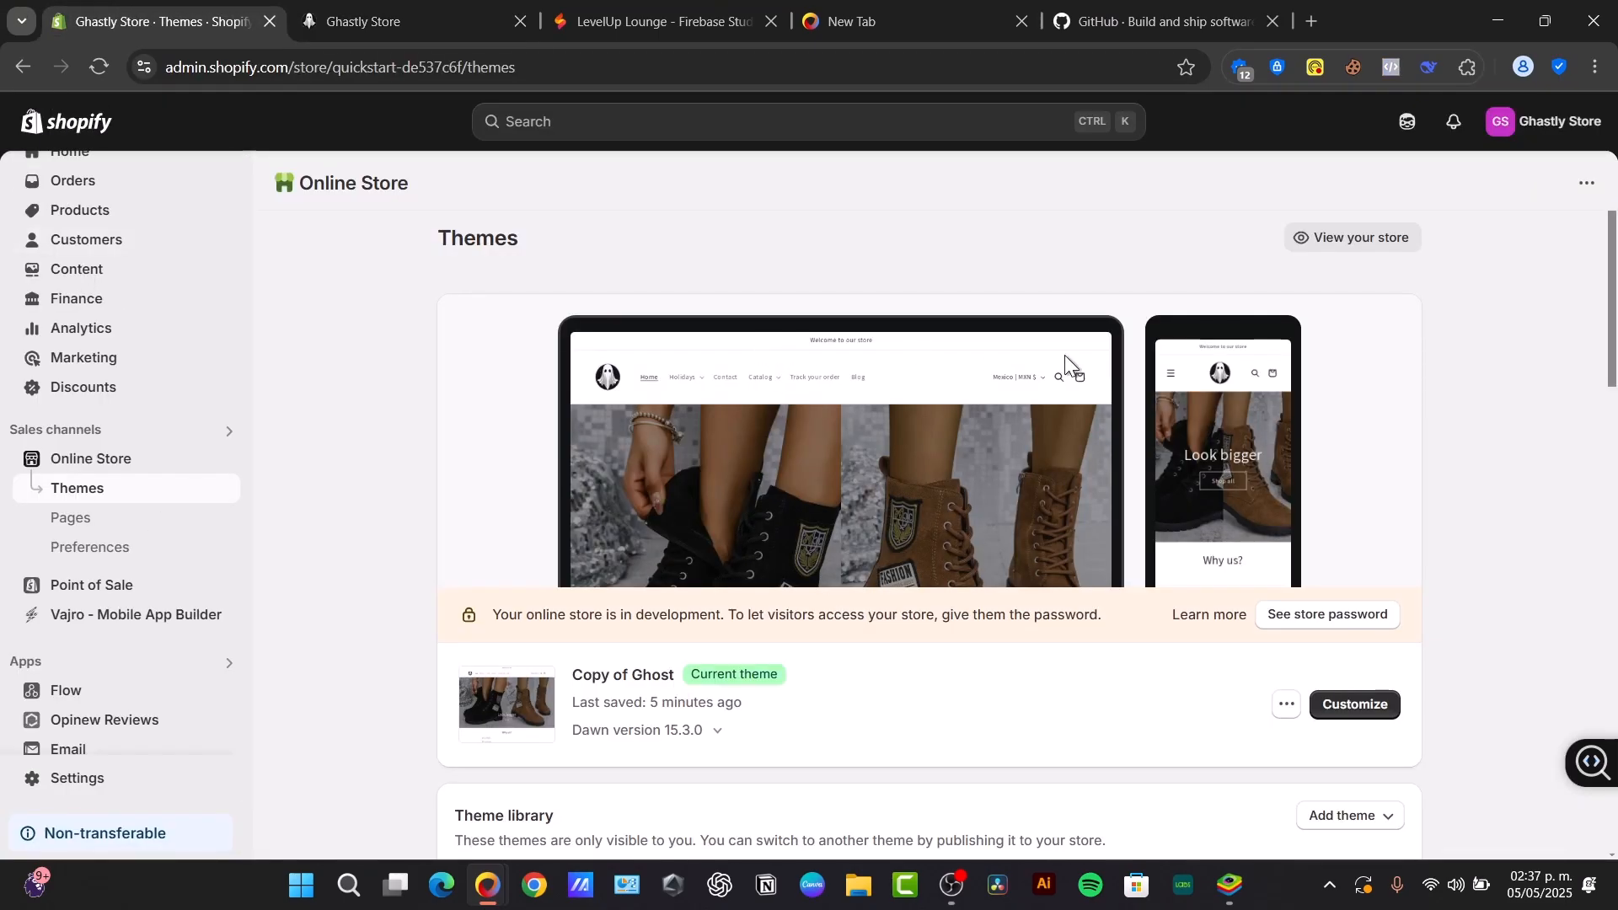
scroll(1409, 434, "down", 3)
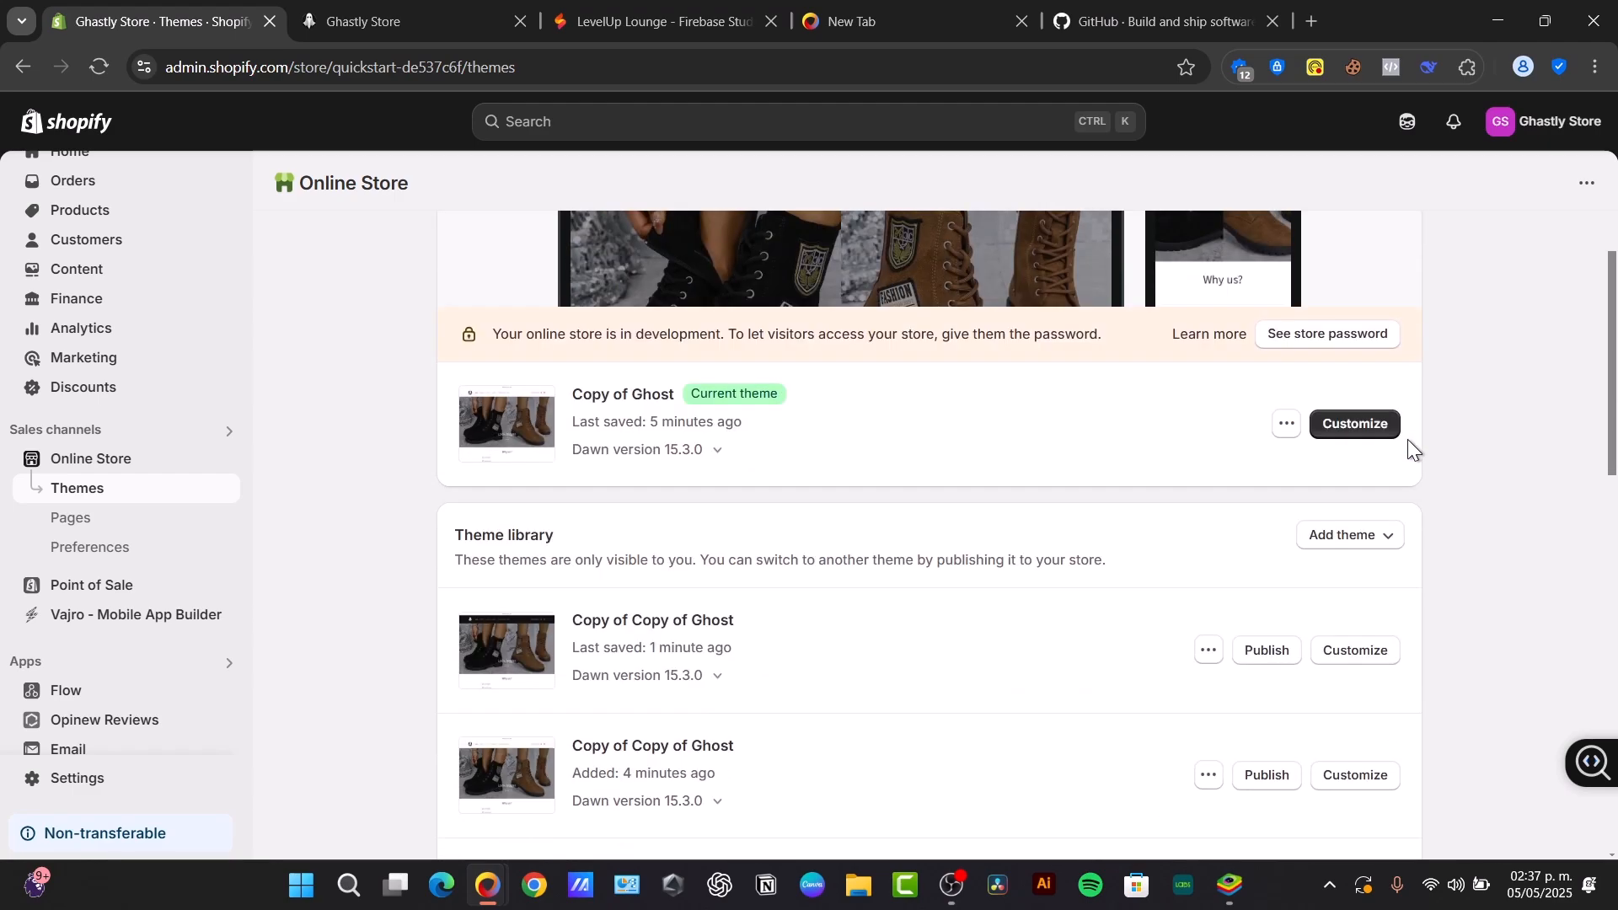
left_click(47, 661)
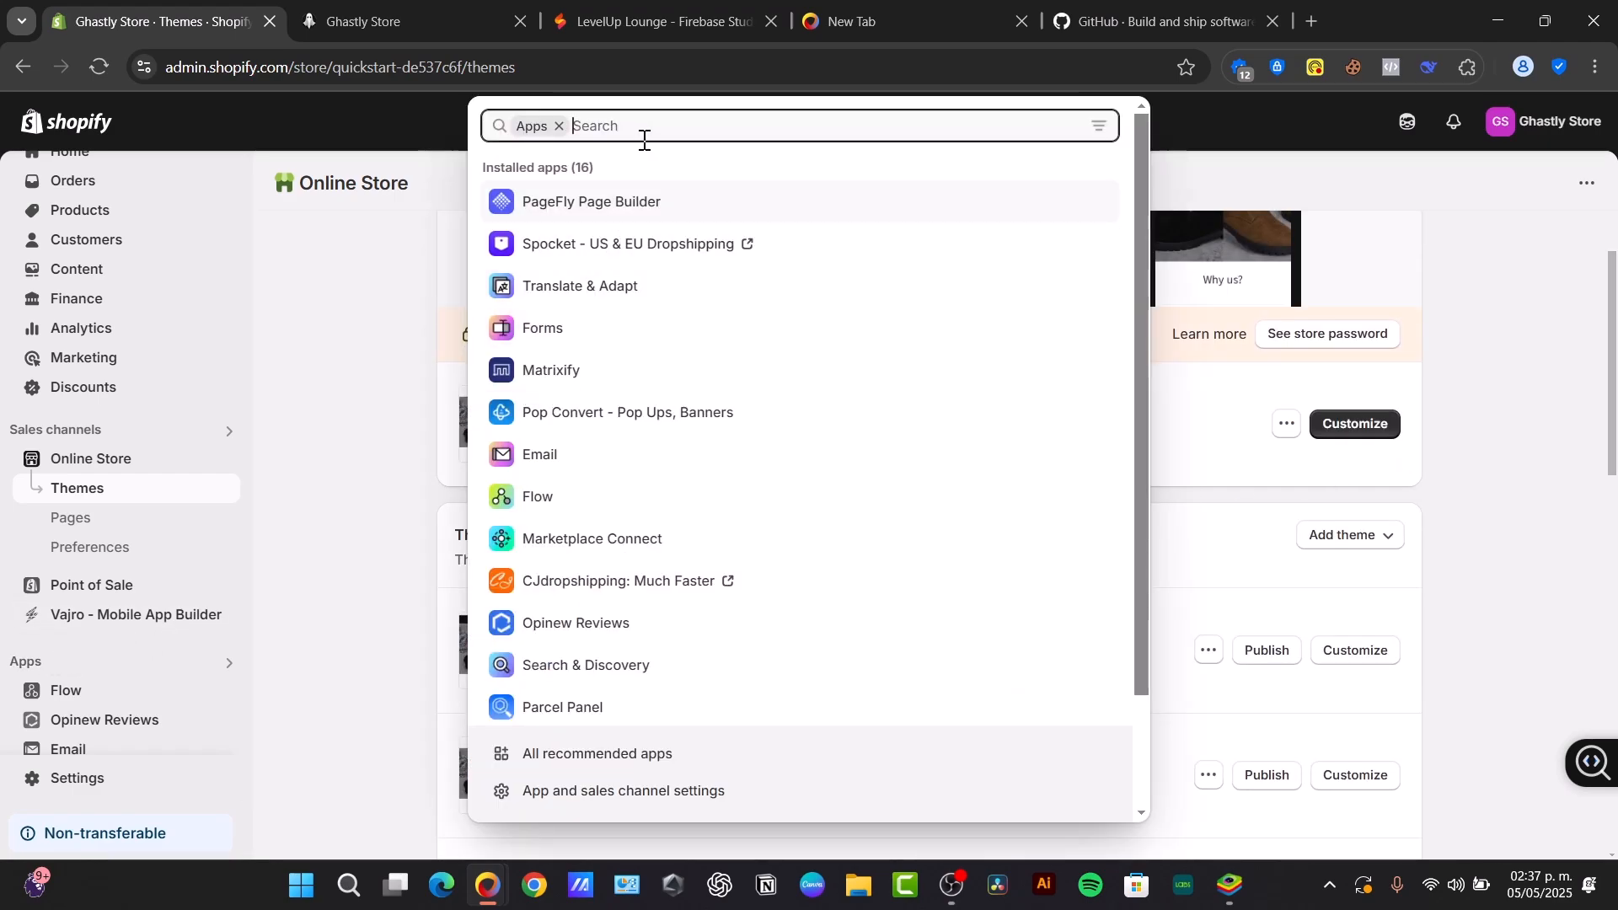
type("wish")
key("BackSpace")
type("ishlist")
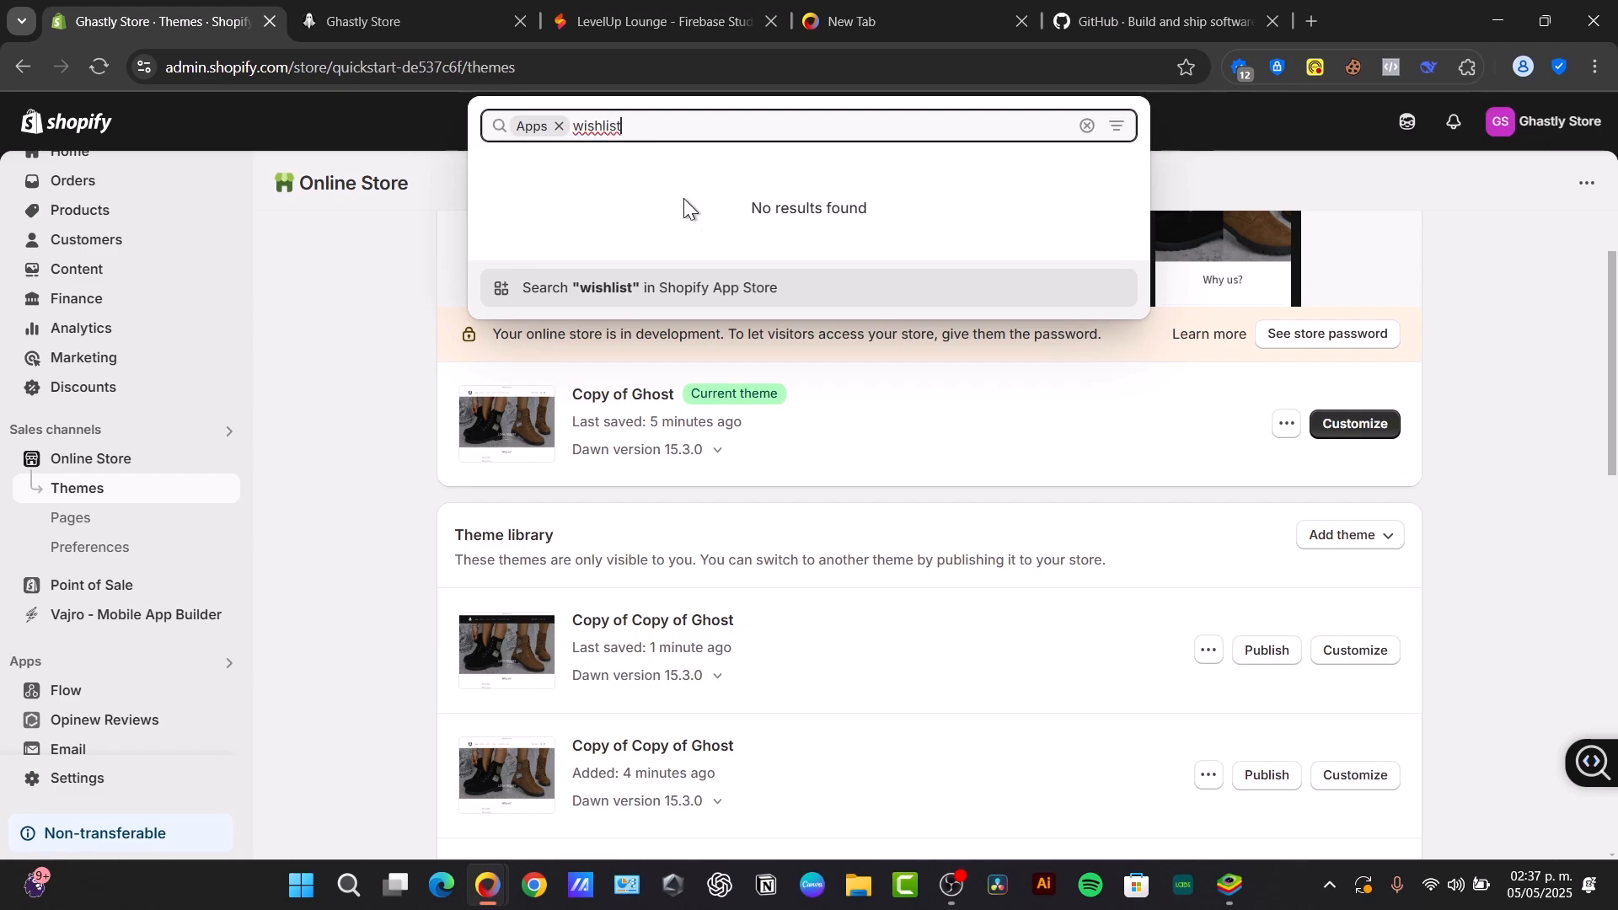
left_click(686, 291)
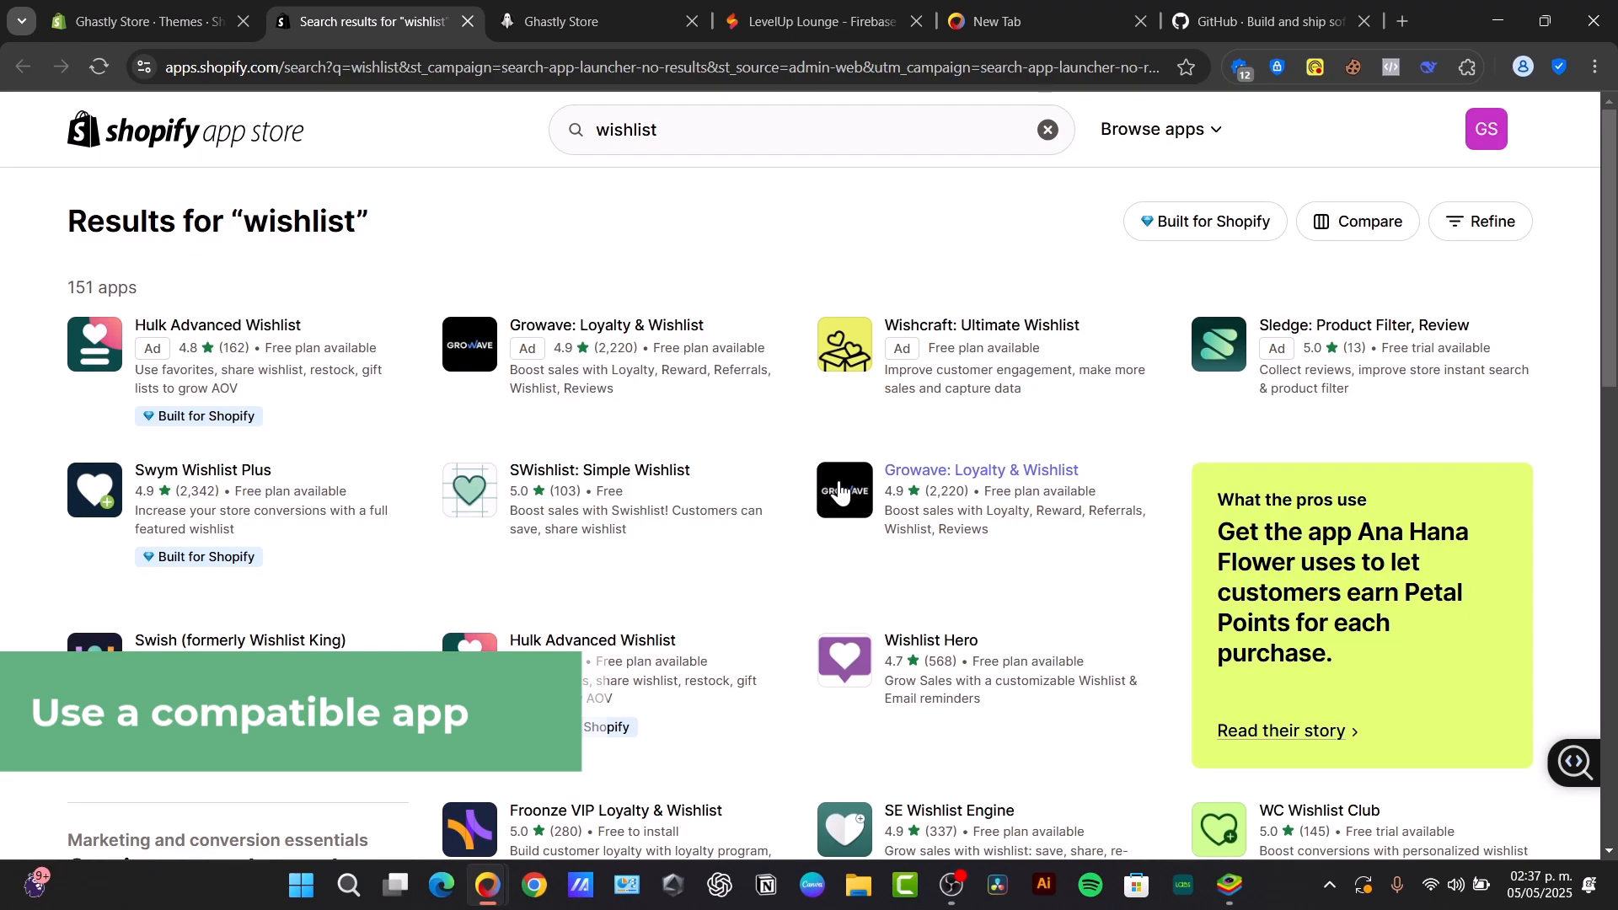
- Review the app listings for Growave, Hulk Advanced Wishlist, Swym Wishlist Plus and Wishcraft, including their pricing
left_click(716, 398)
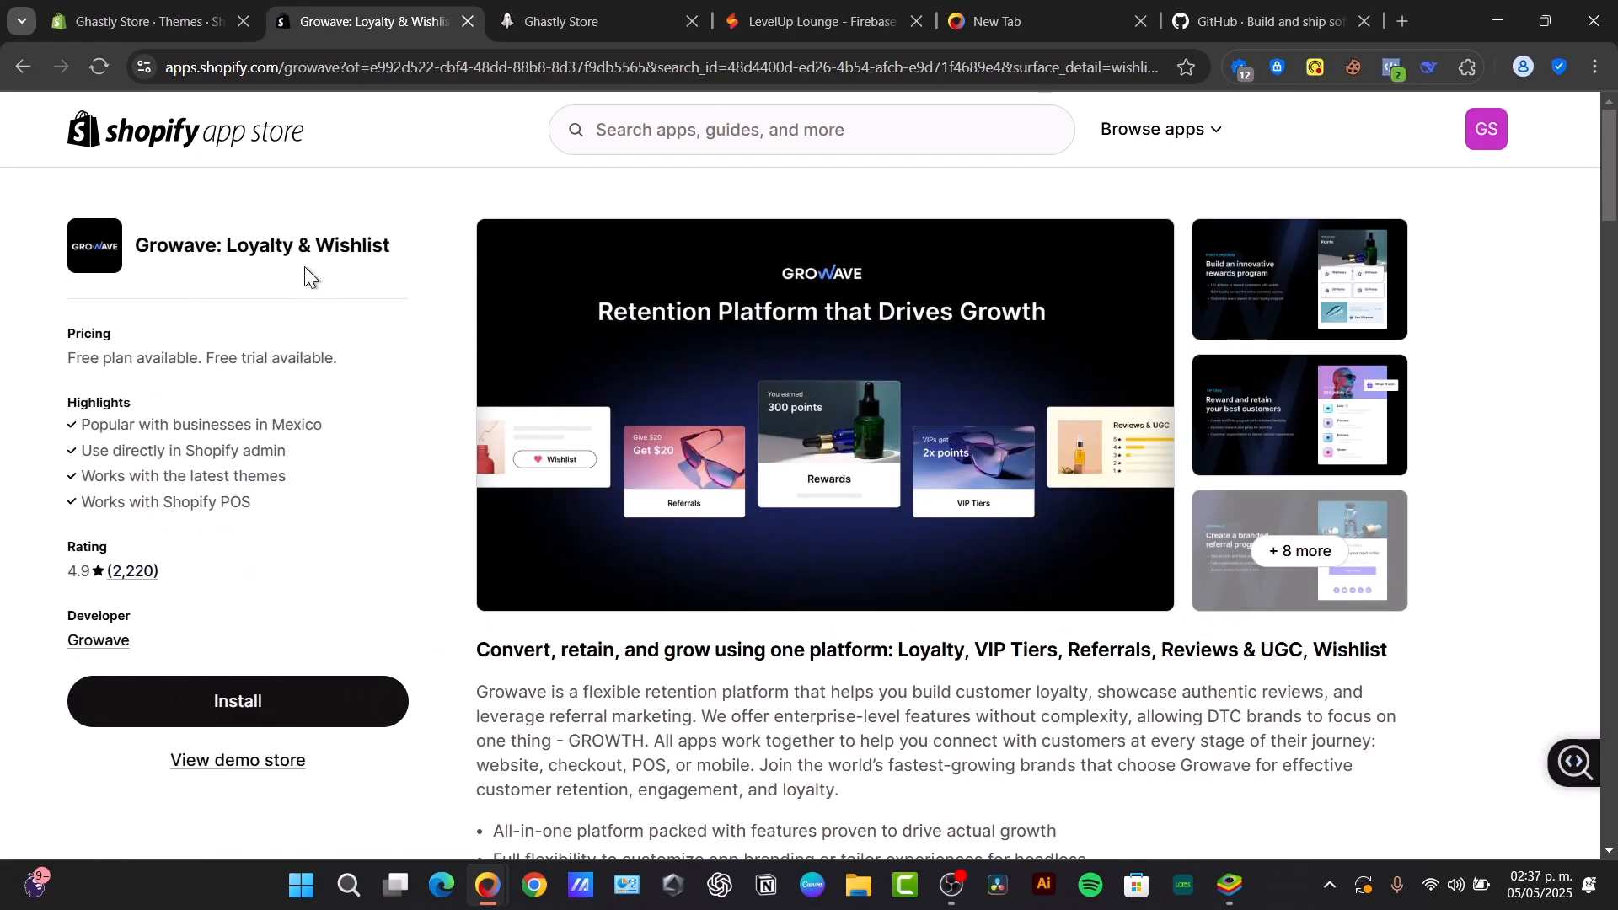
left_click(14, 64)
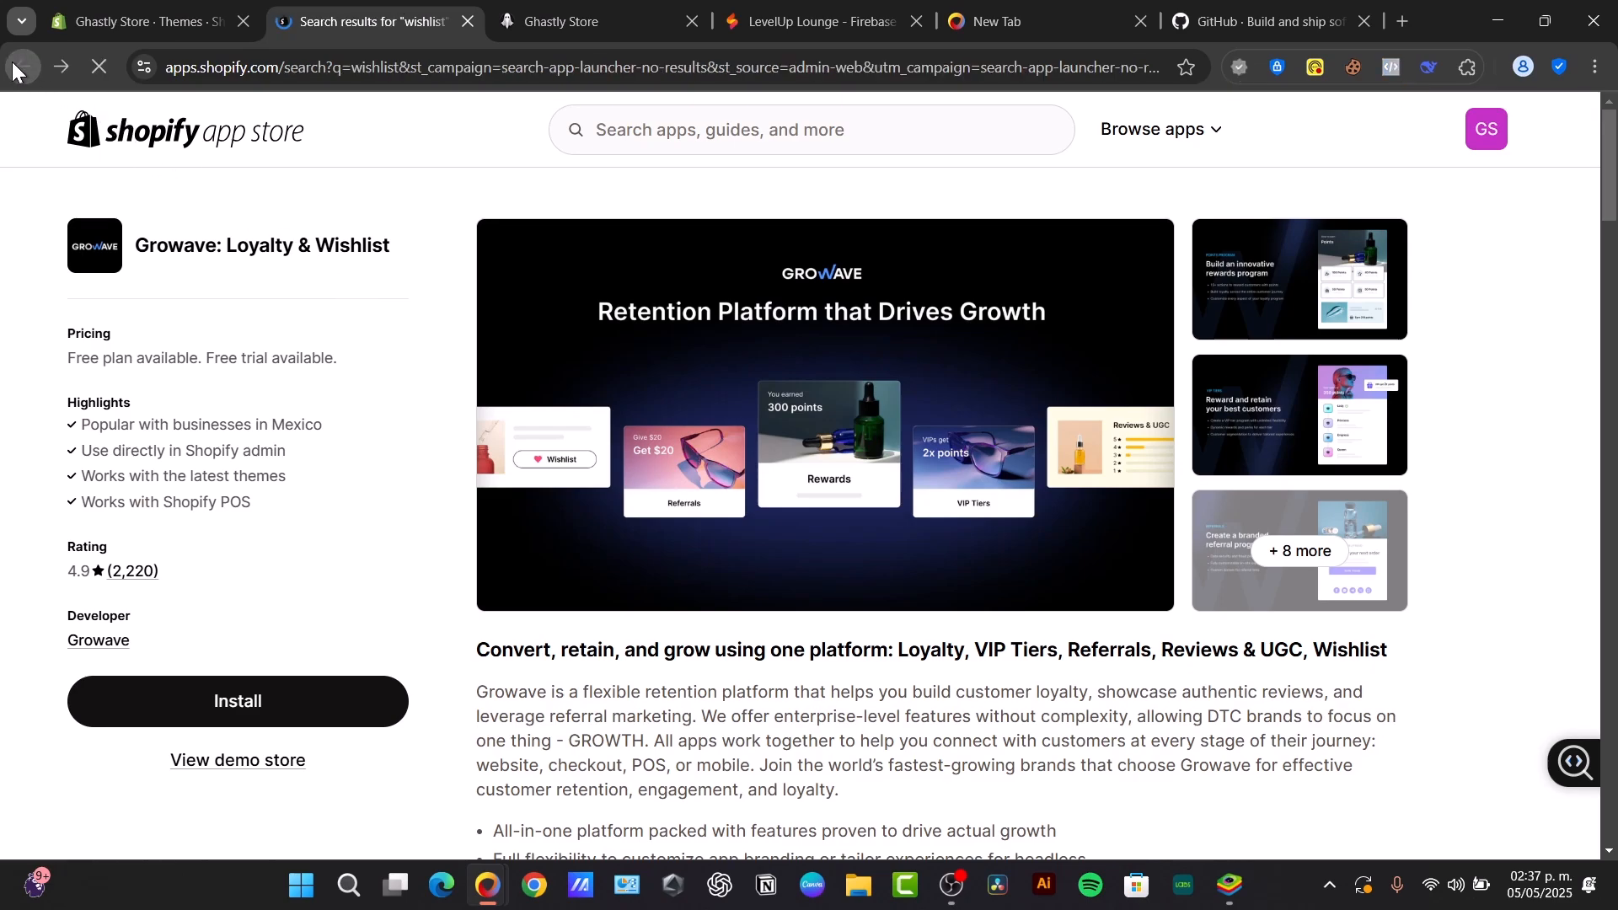
left_click(250, 333)
left_click_drag(84, 363, 335, 360)
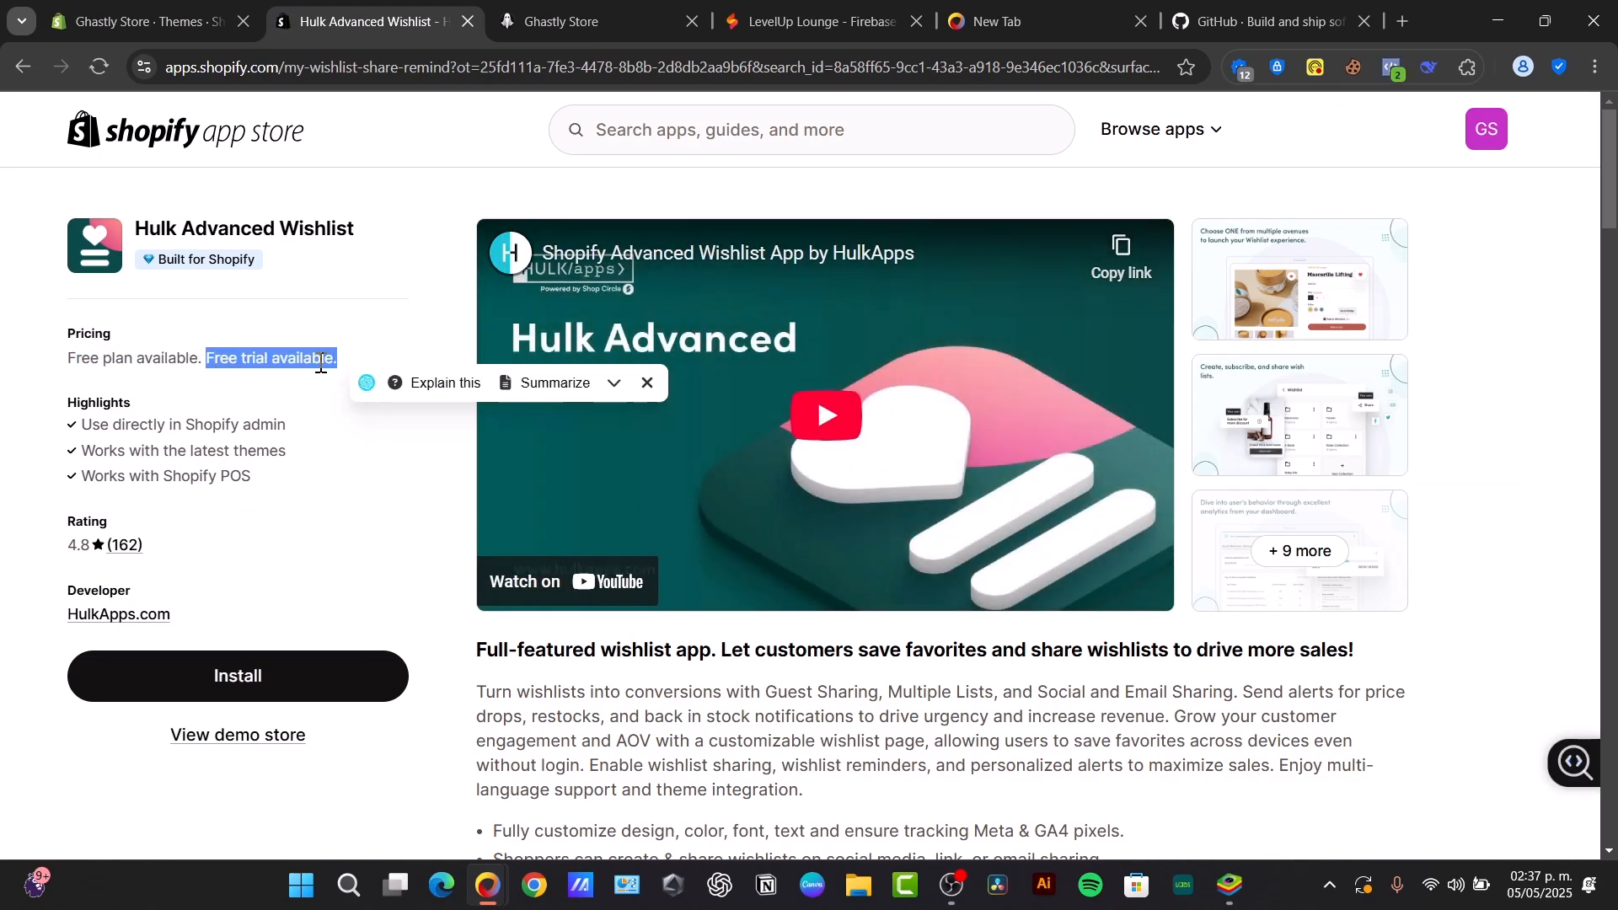
left_click(15, 76)
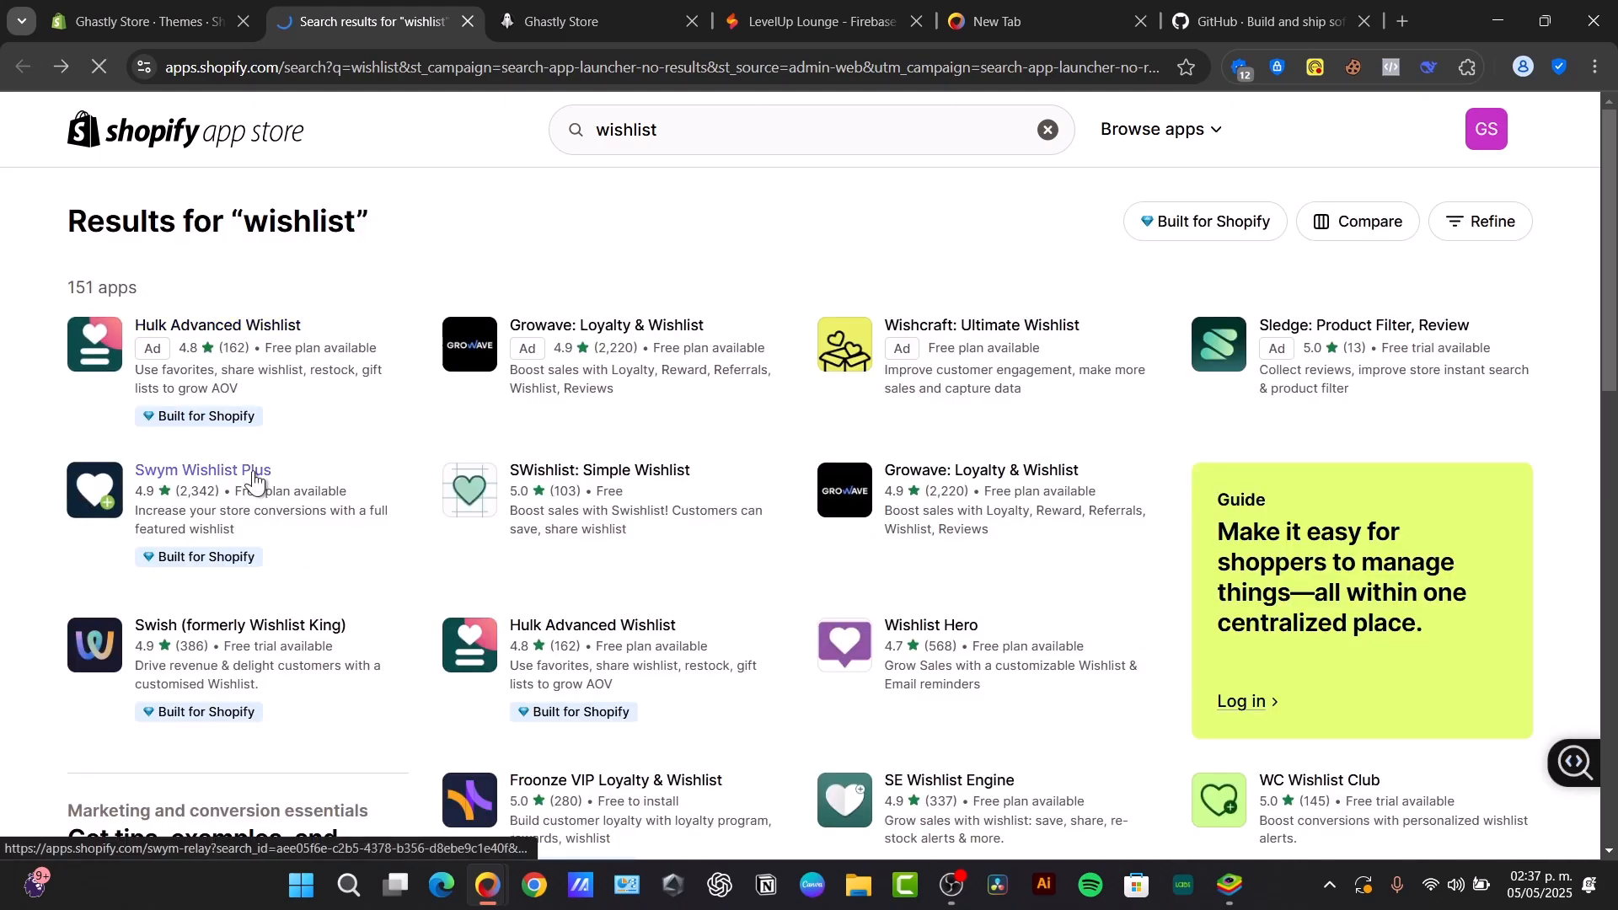
left_click(253, 477)
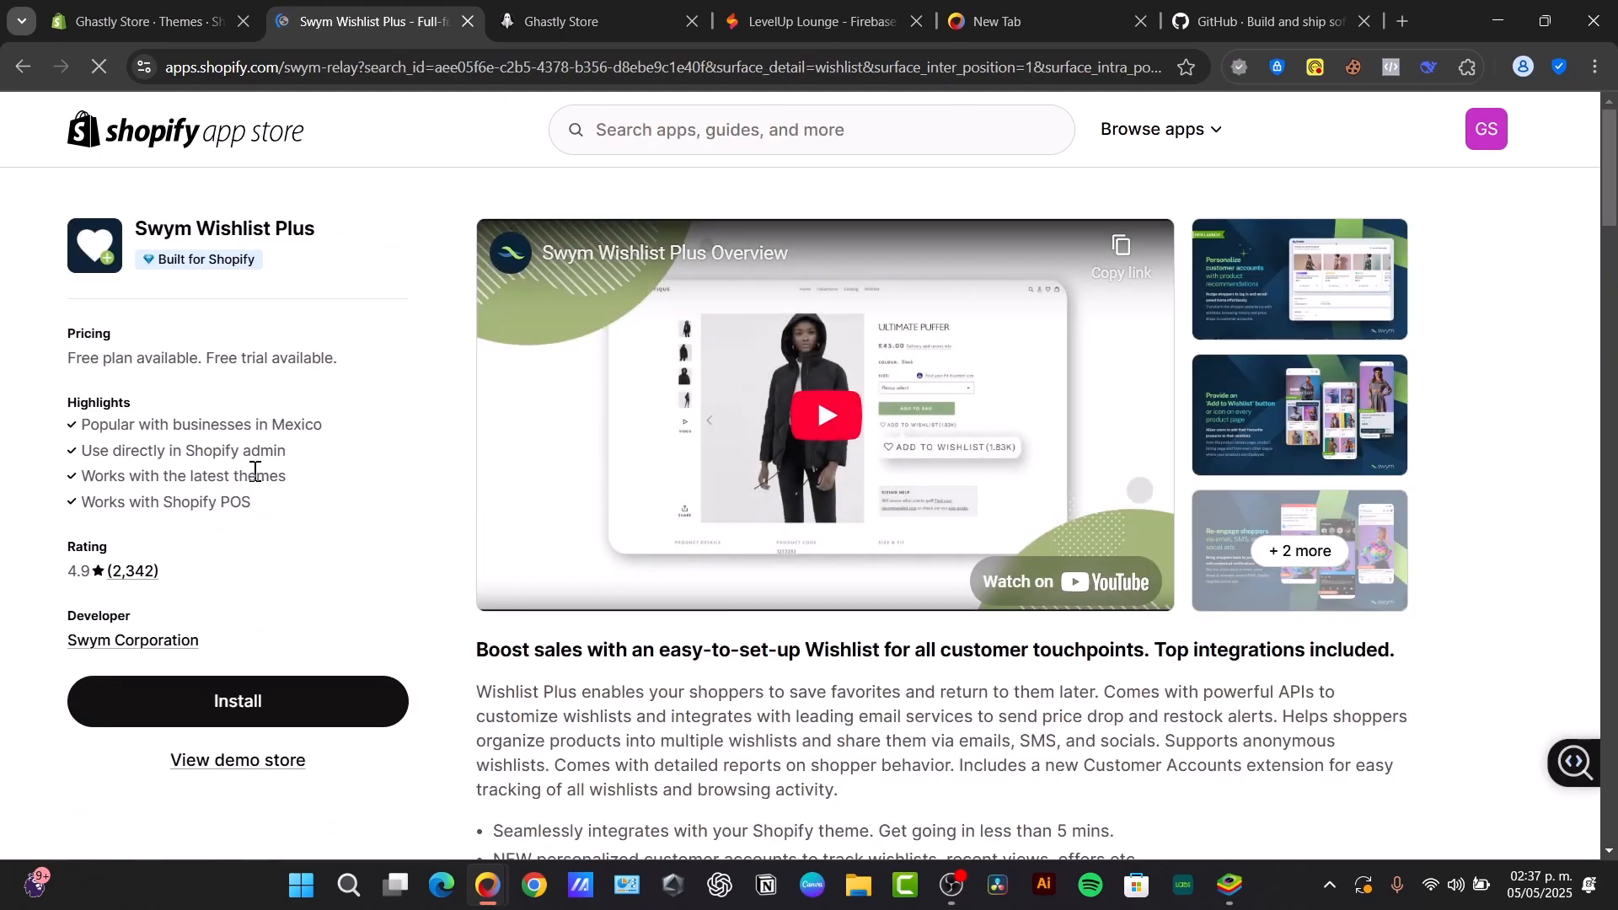
left_click(27, 66)
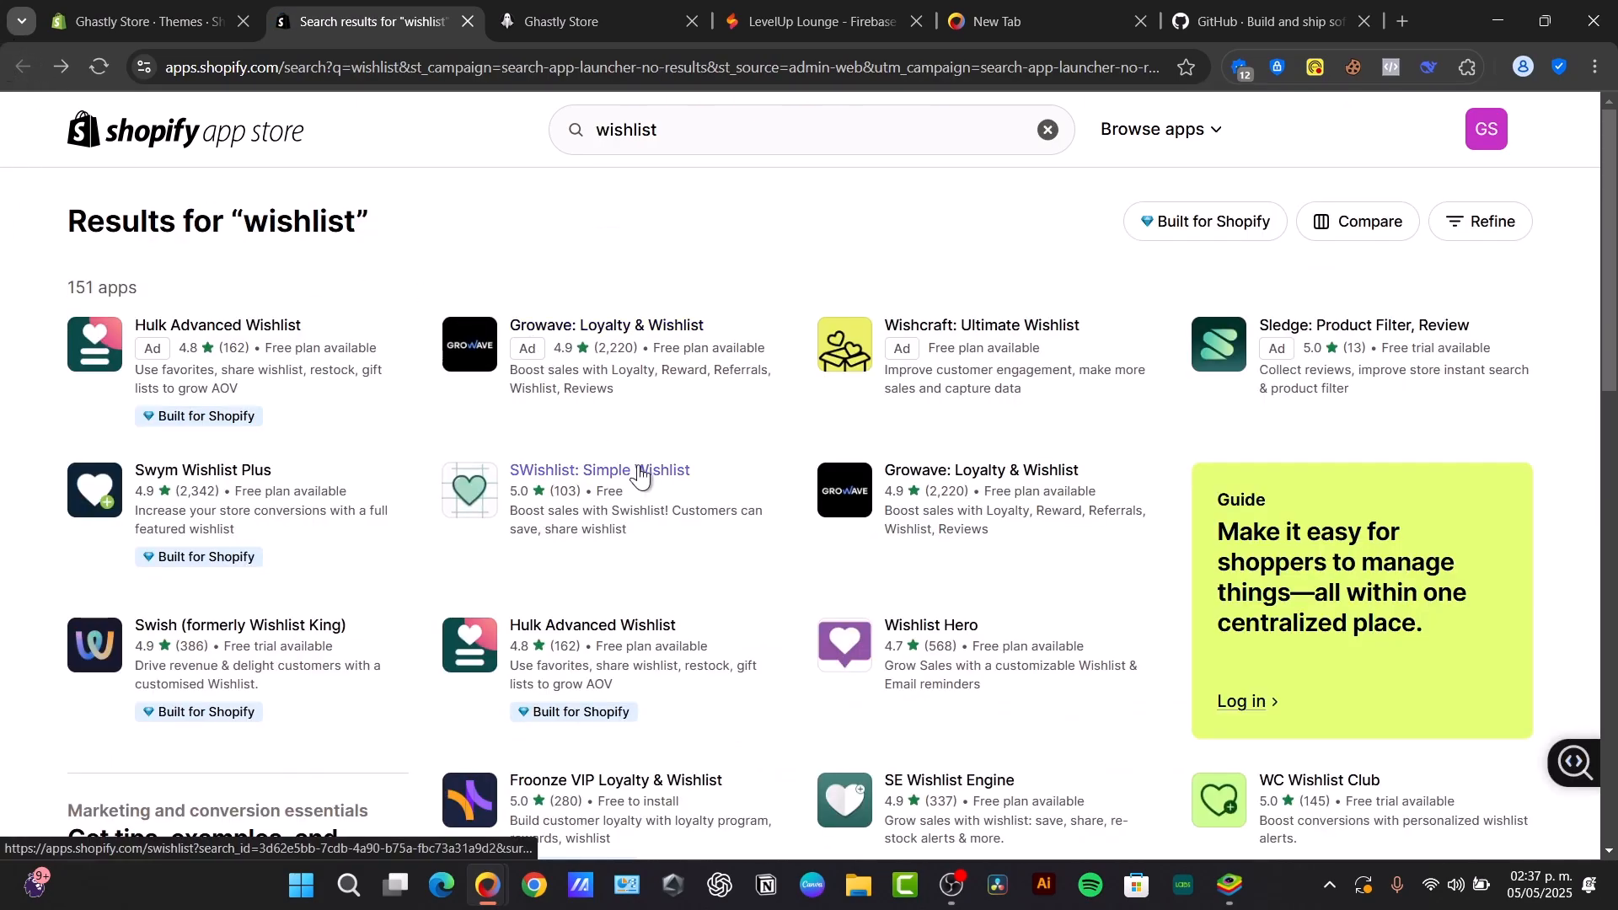
left_click(1019, 332)
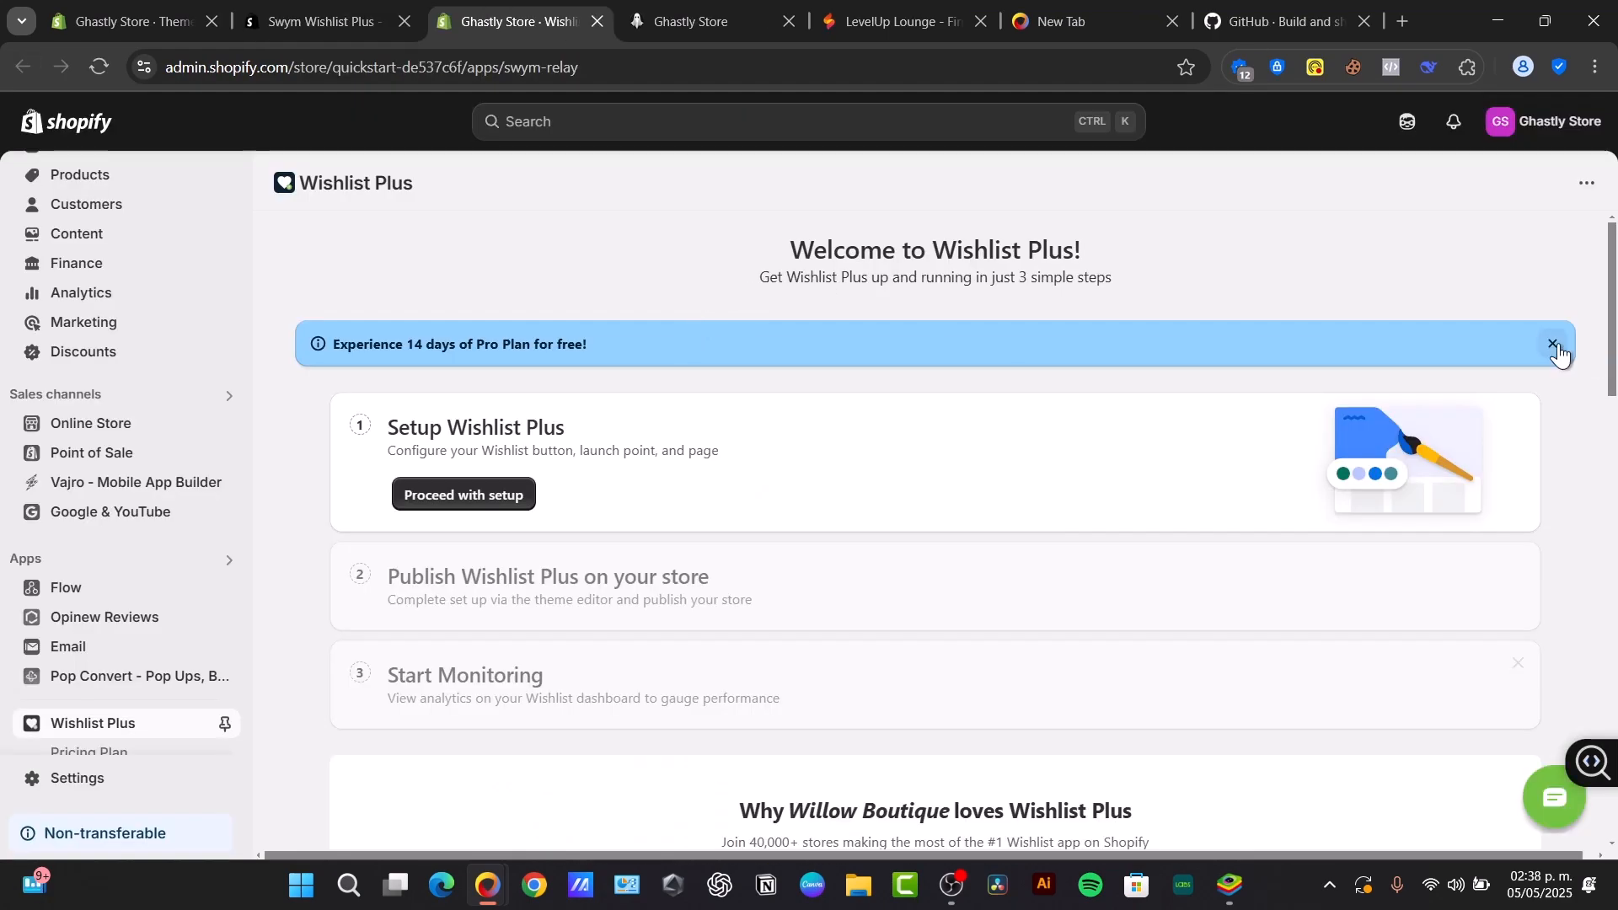
- Install Swym Wishlist Plus and pin it to the admin navigation
left_click(1559, 355)
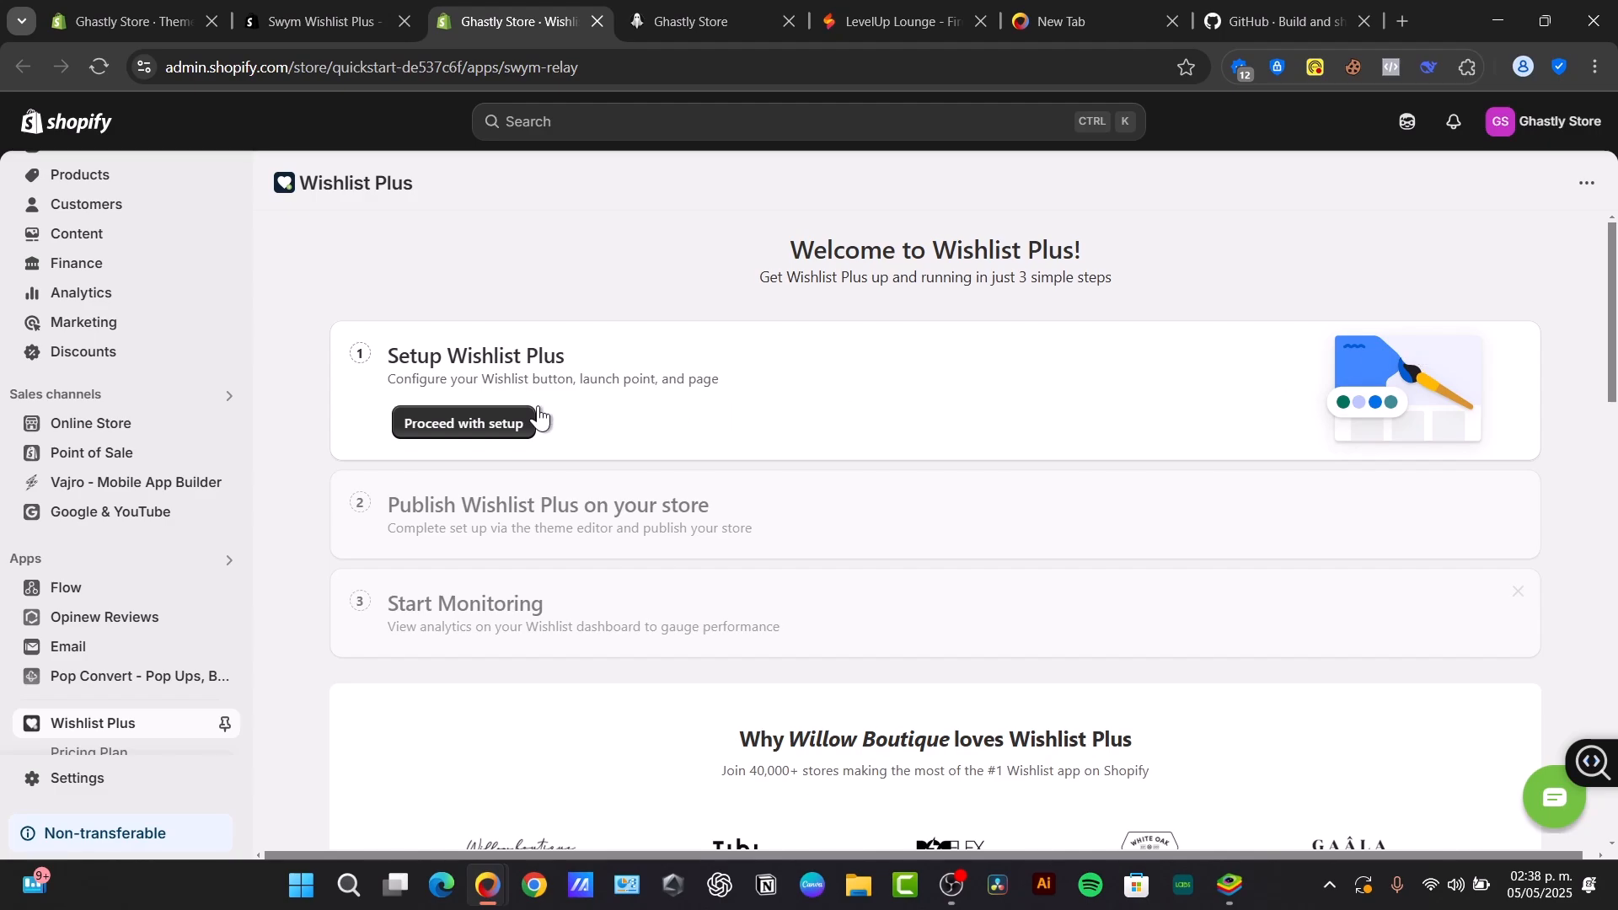
scroll(131, 675, "down", 1)
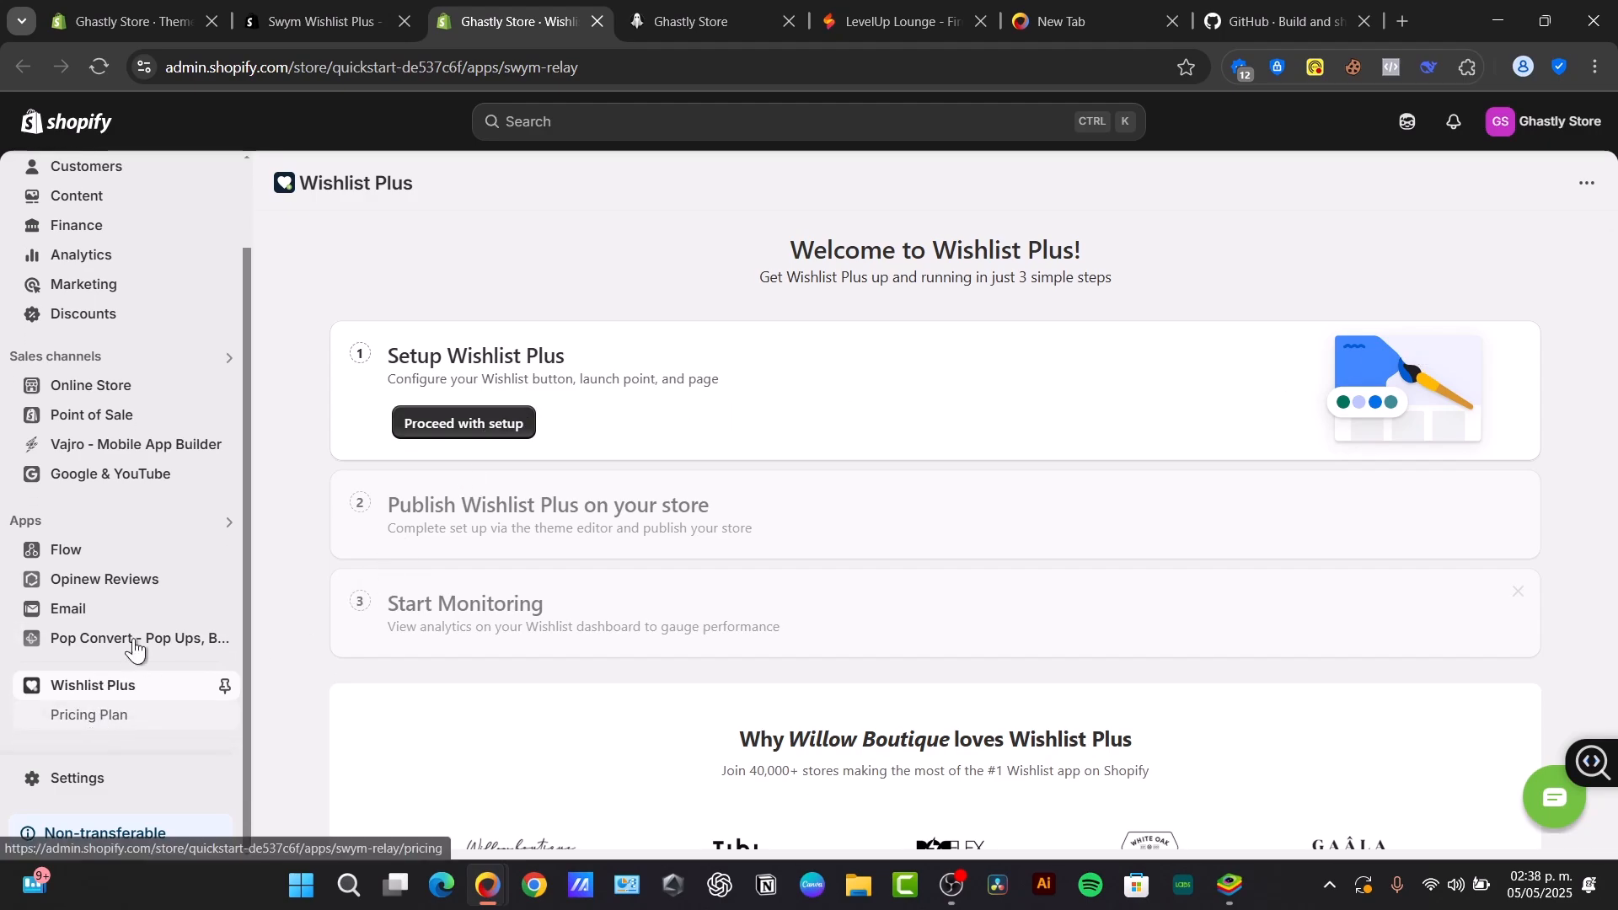
left_click(225, 687)
- Proceed with the Wishlist Plus setup, accepting the Solid Button with Icon wishlist button and the Floating Button launch point
scroll(513, 419, "down", 5)
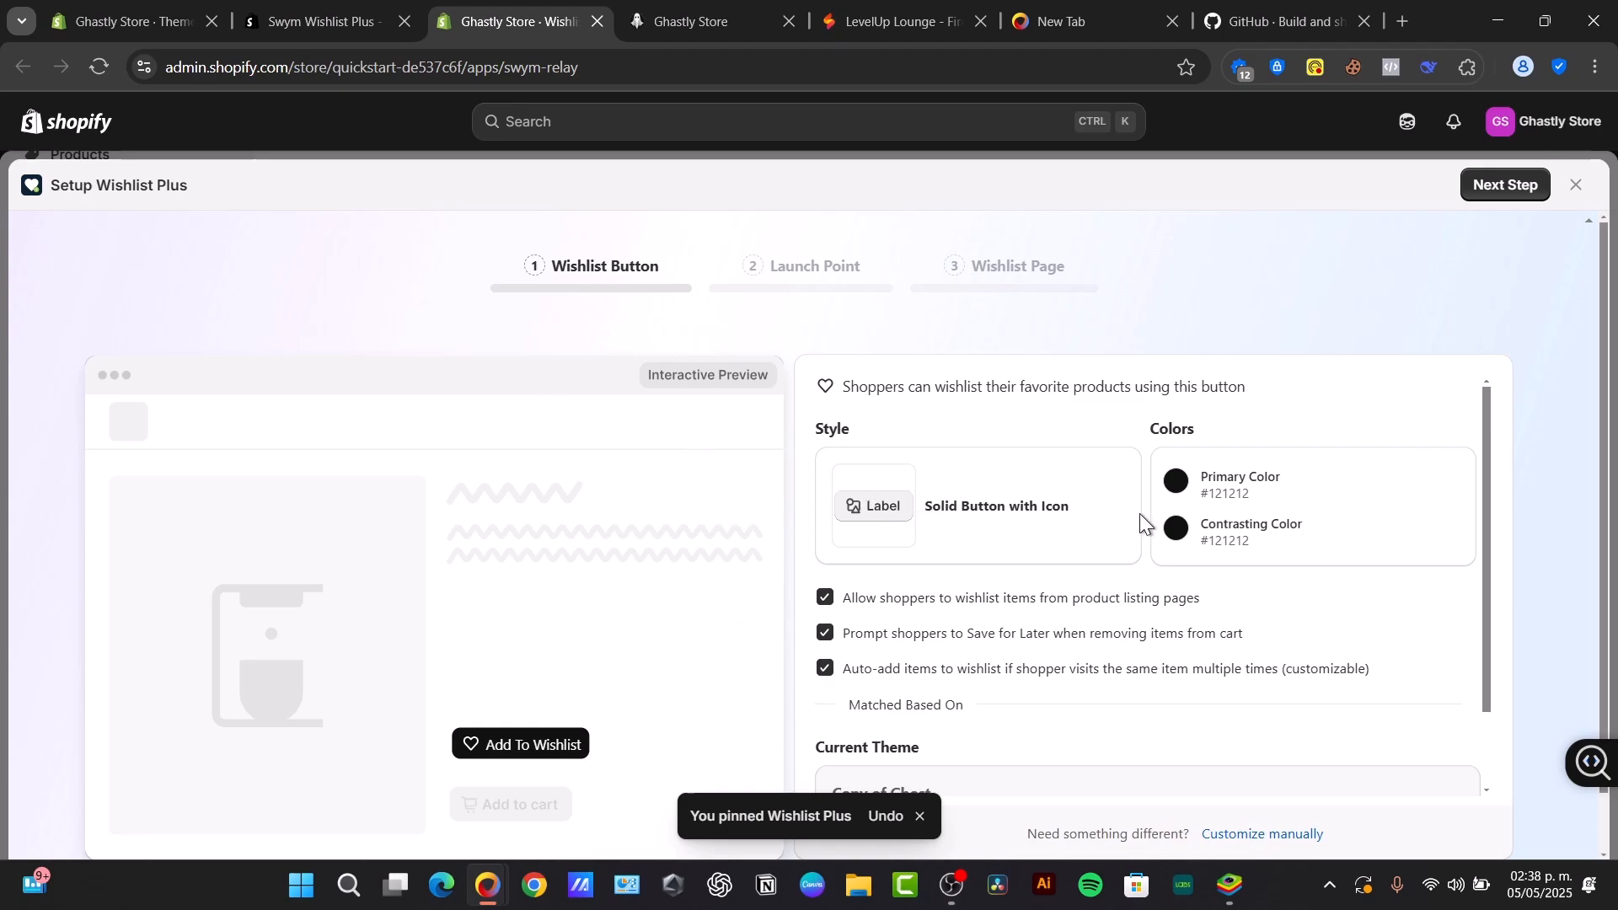
scroll(1104, 573, "down", 5)
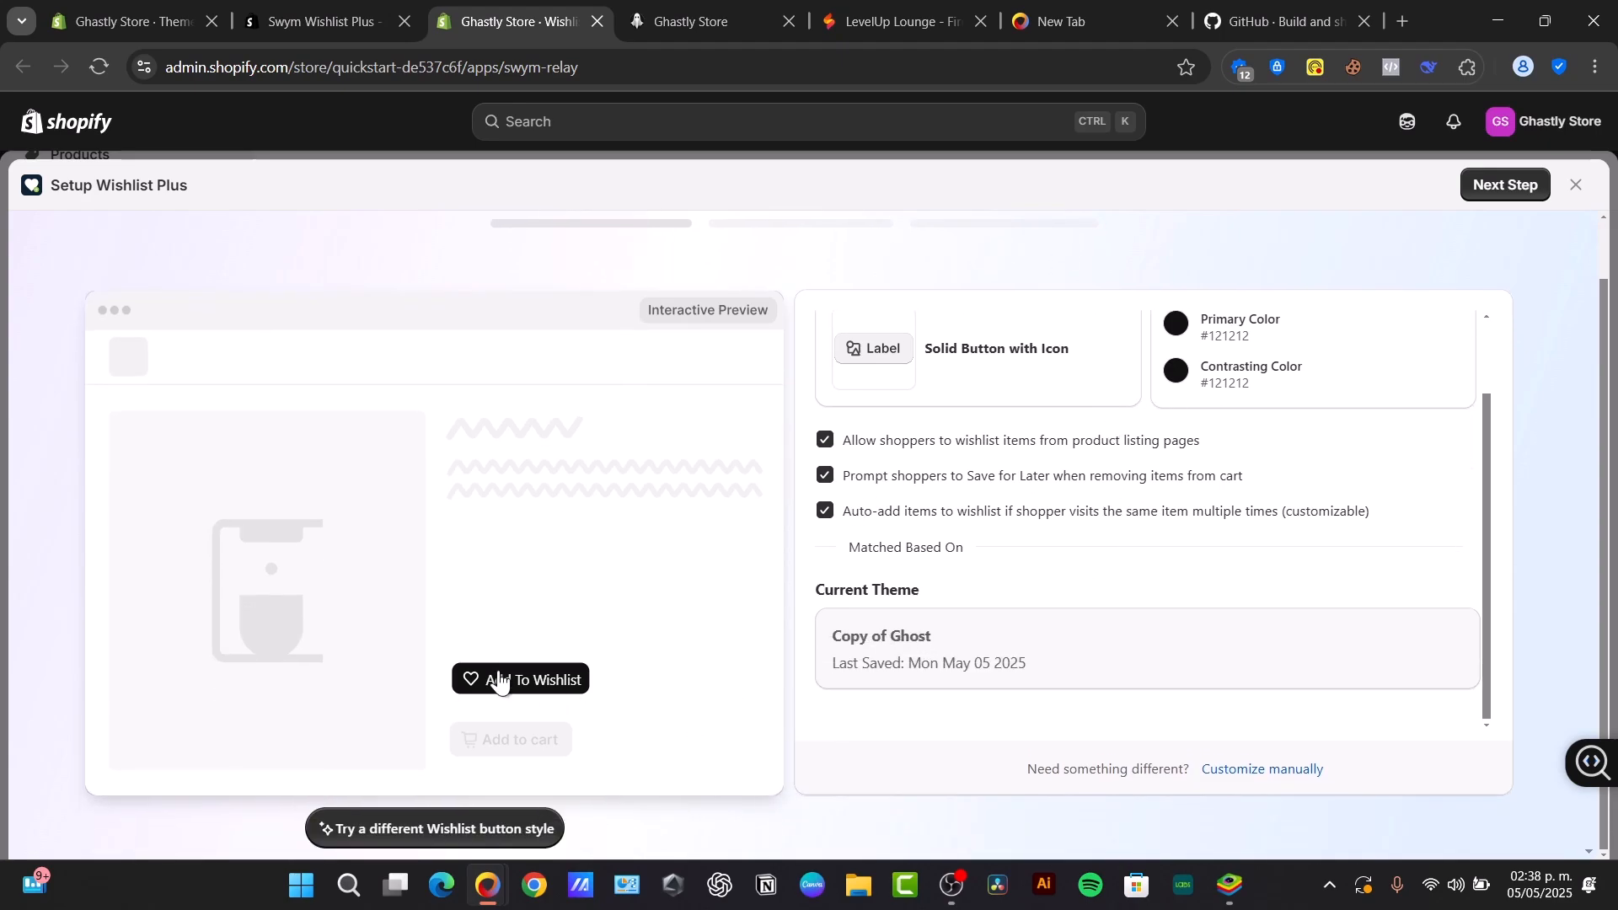
left_click(725, 10)
left_click(472, 6)
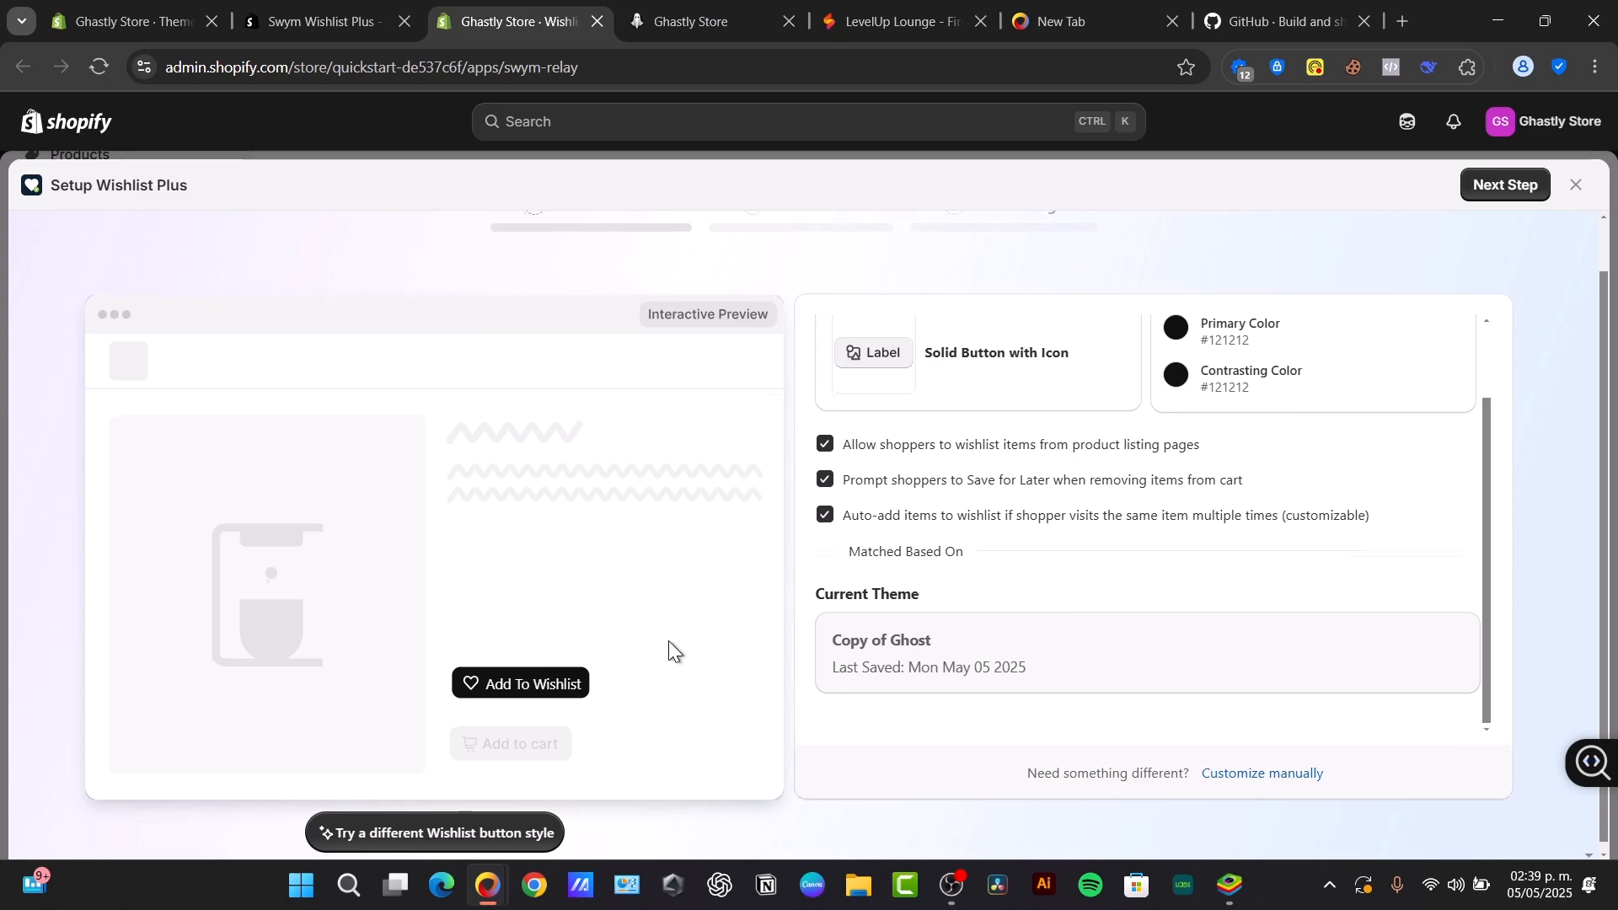
scroll(669, 640, "up", 1)
left_click(1522, 187)
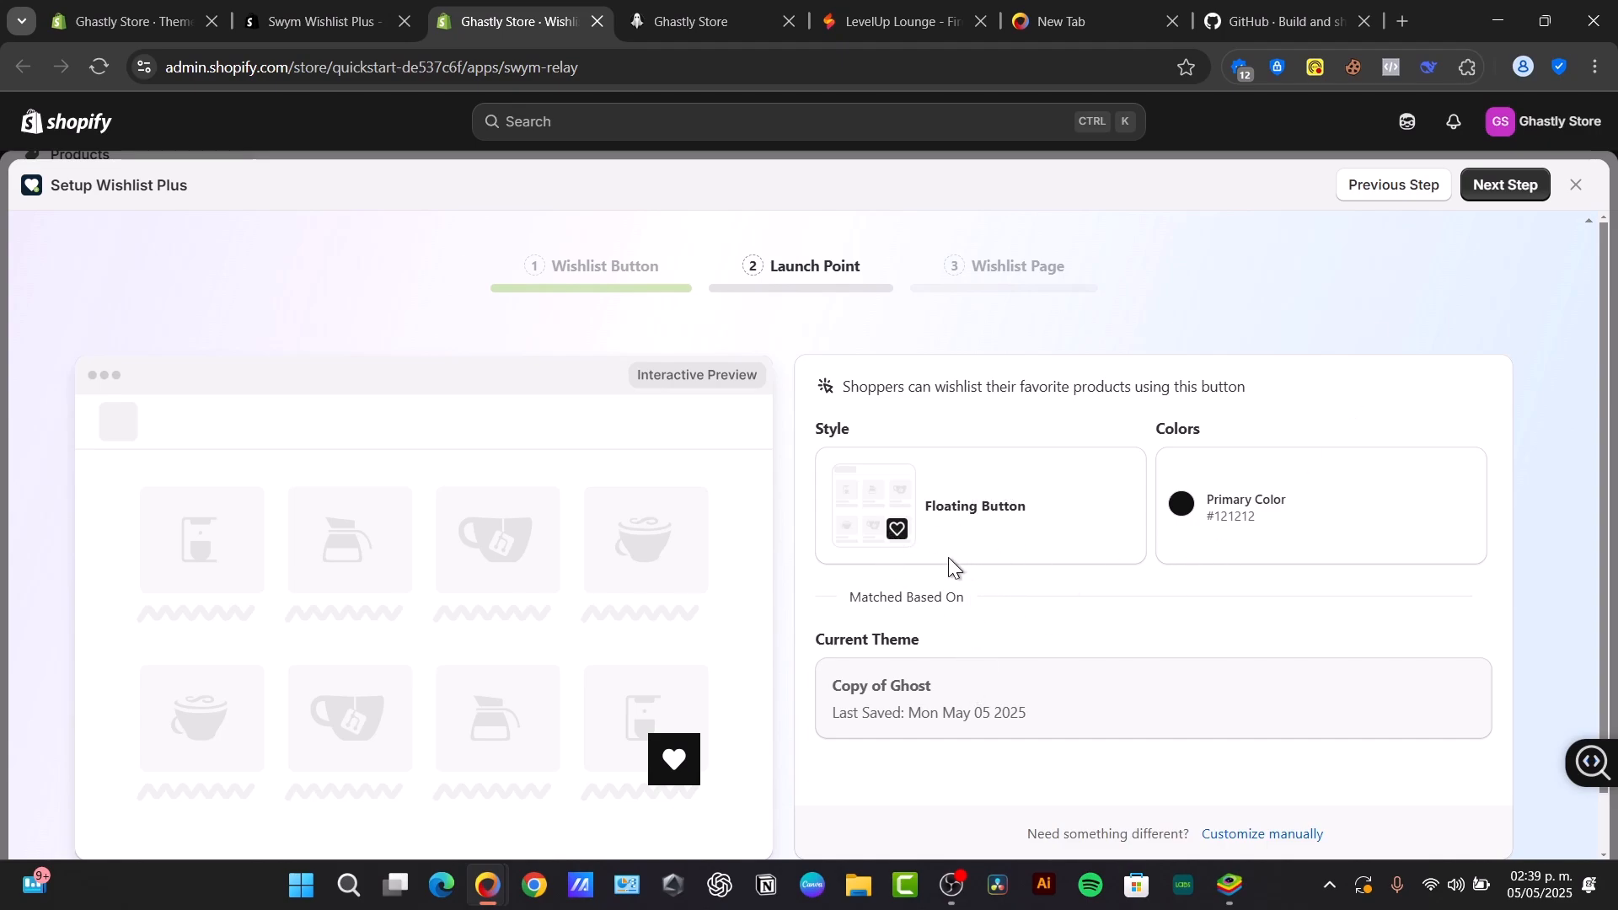
scroll(682, 746, "down", 1)
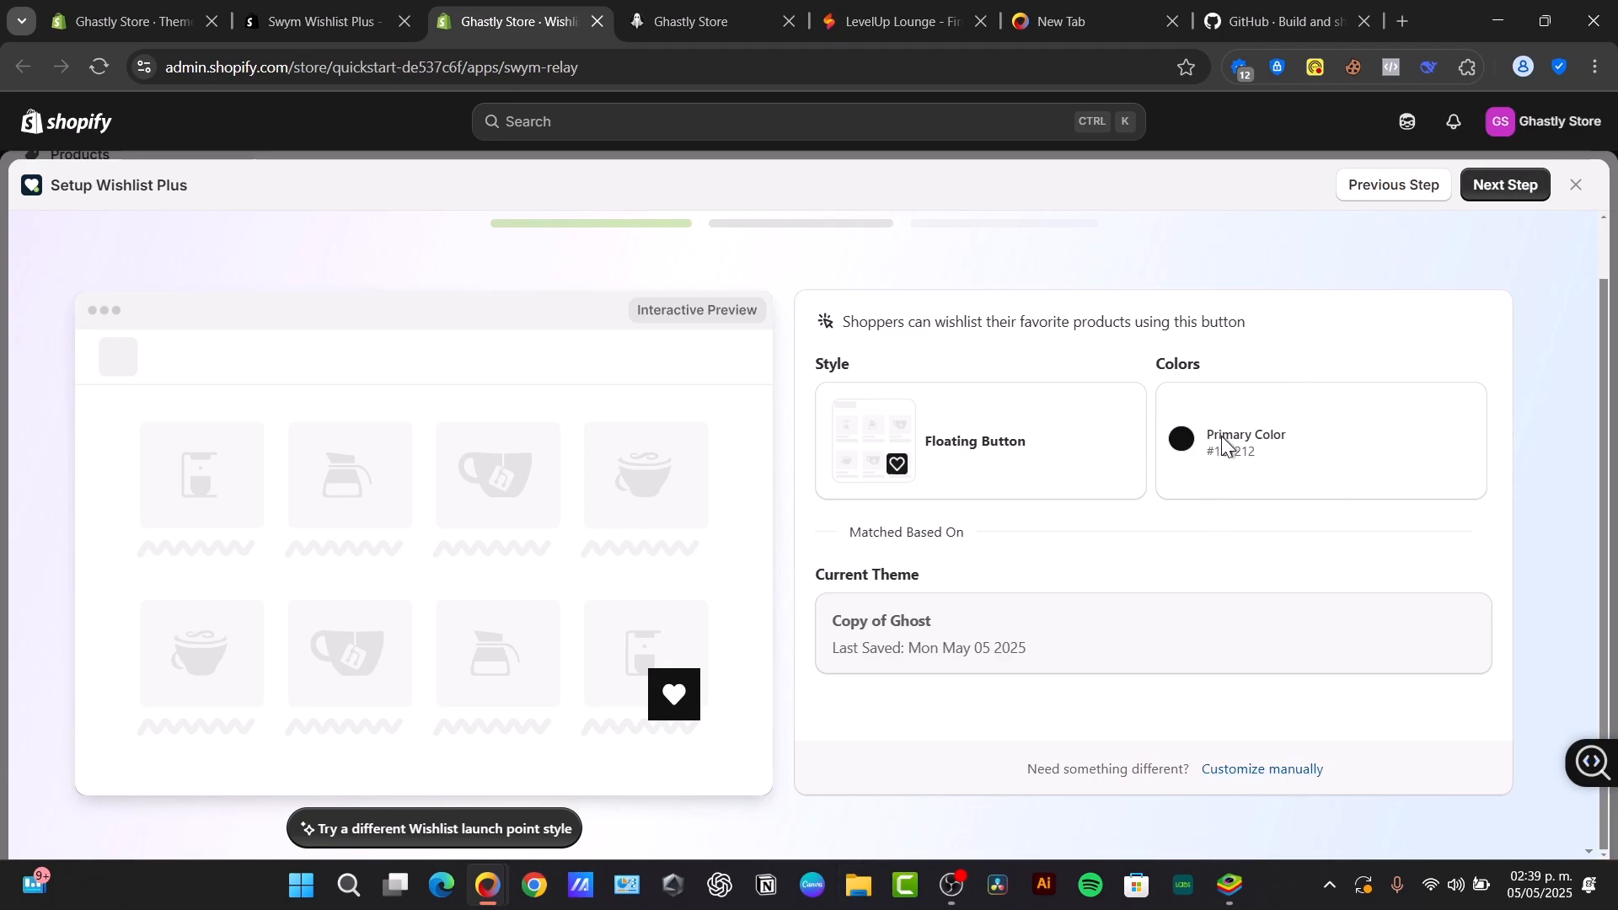
left_click(1500, 192)
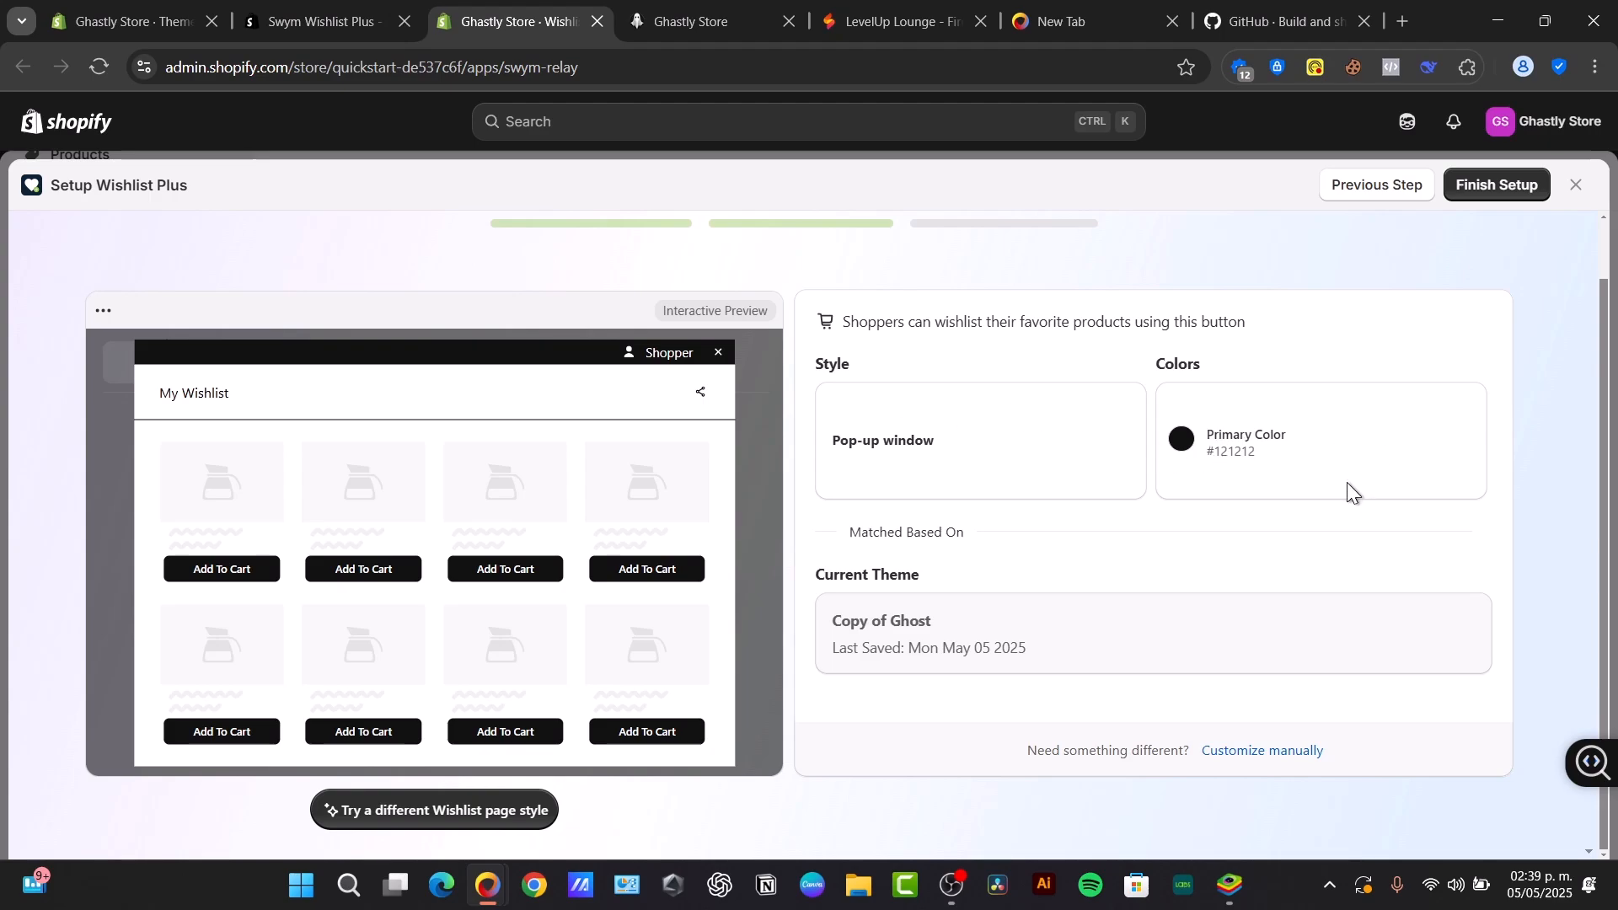
- Finish the setup with the pop-up window wishlist page and choose the Free monthly pricing plan
scroll(1348, 487, "up", 1)
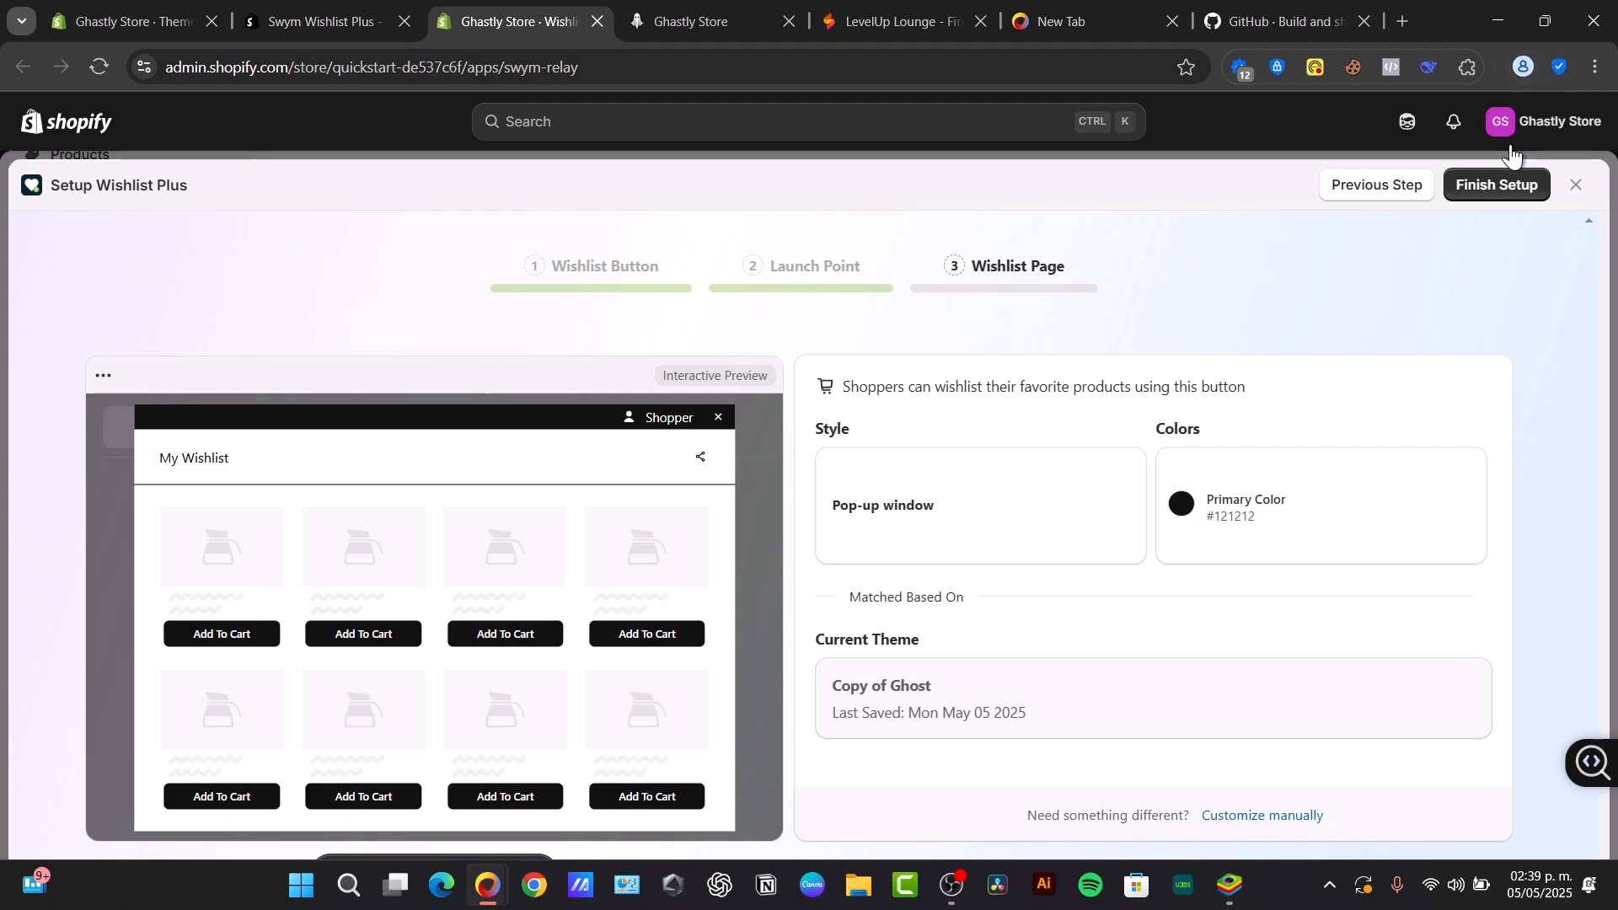
left_click(1496, 187)
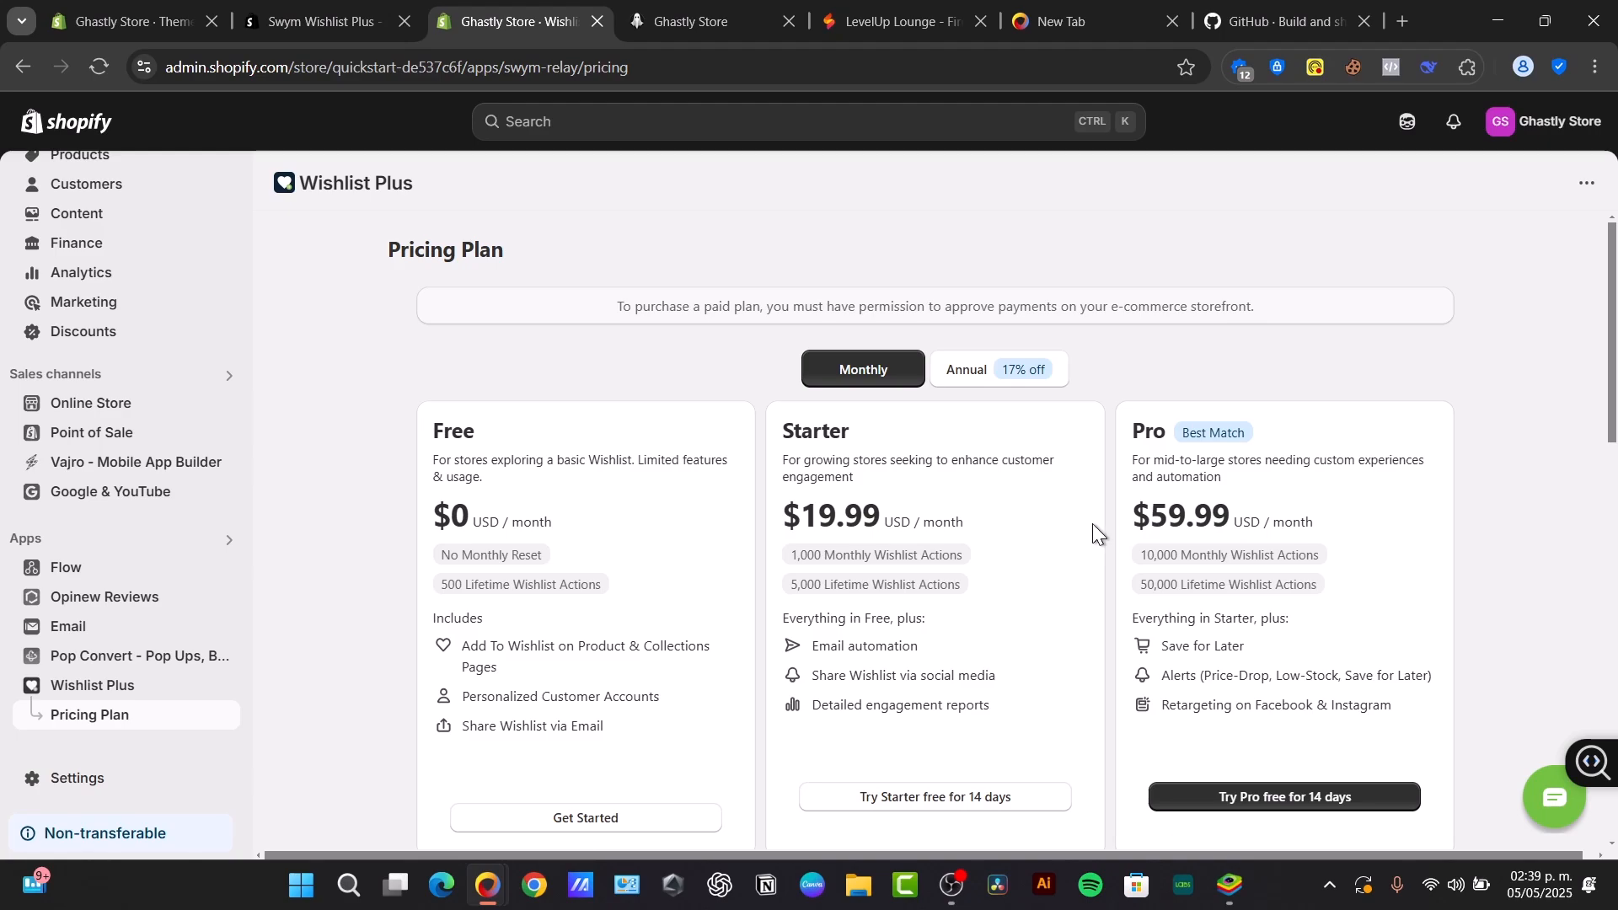
scroll(890, 603, "down", 3)
left_click(664, 541)
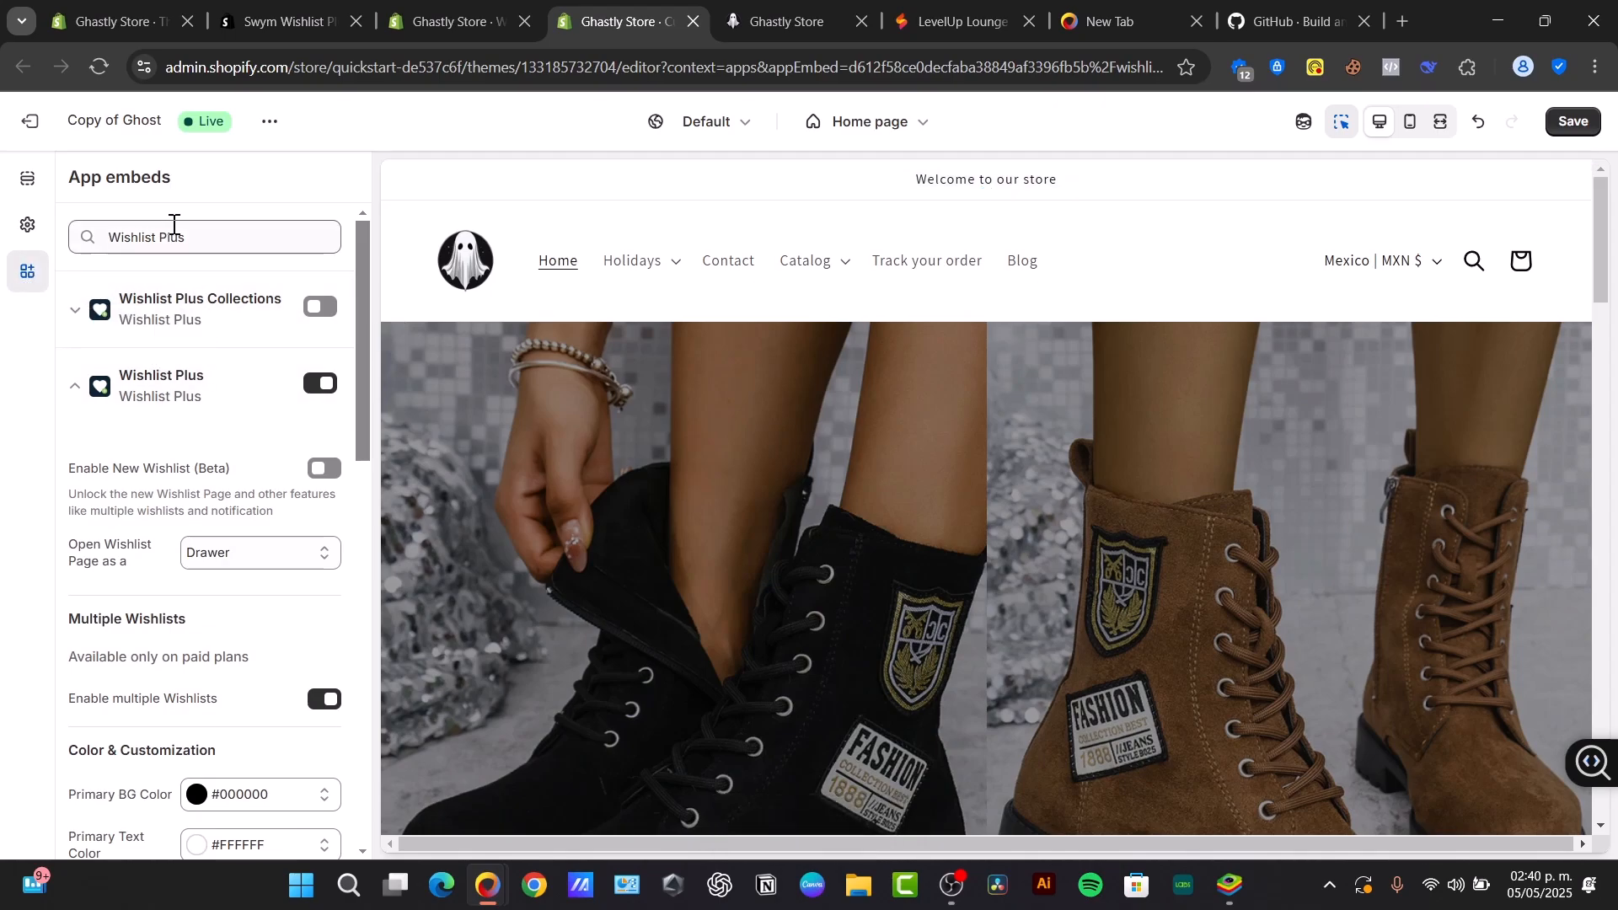
- Enable the Wishlist Plus Collections app embed in the Copy of Ghost theme and save the changes
left_click(220, 237)
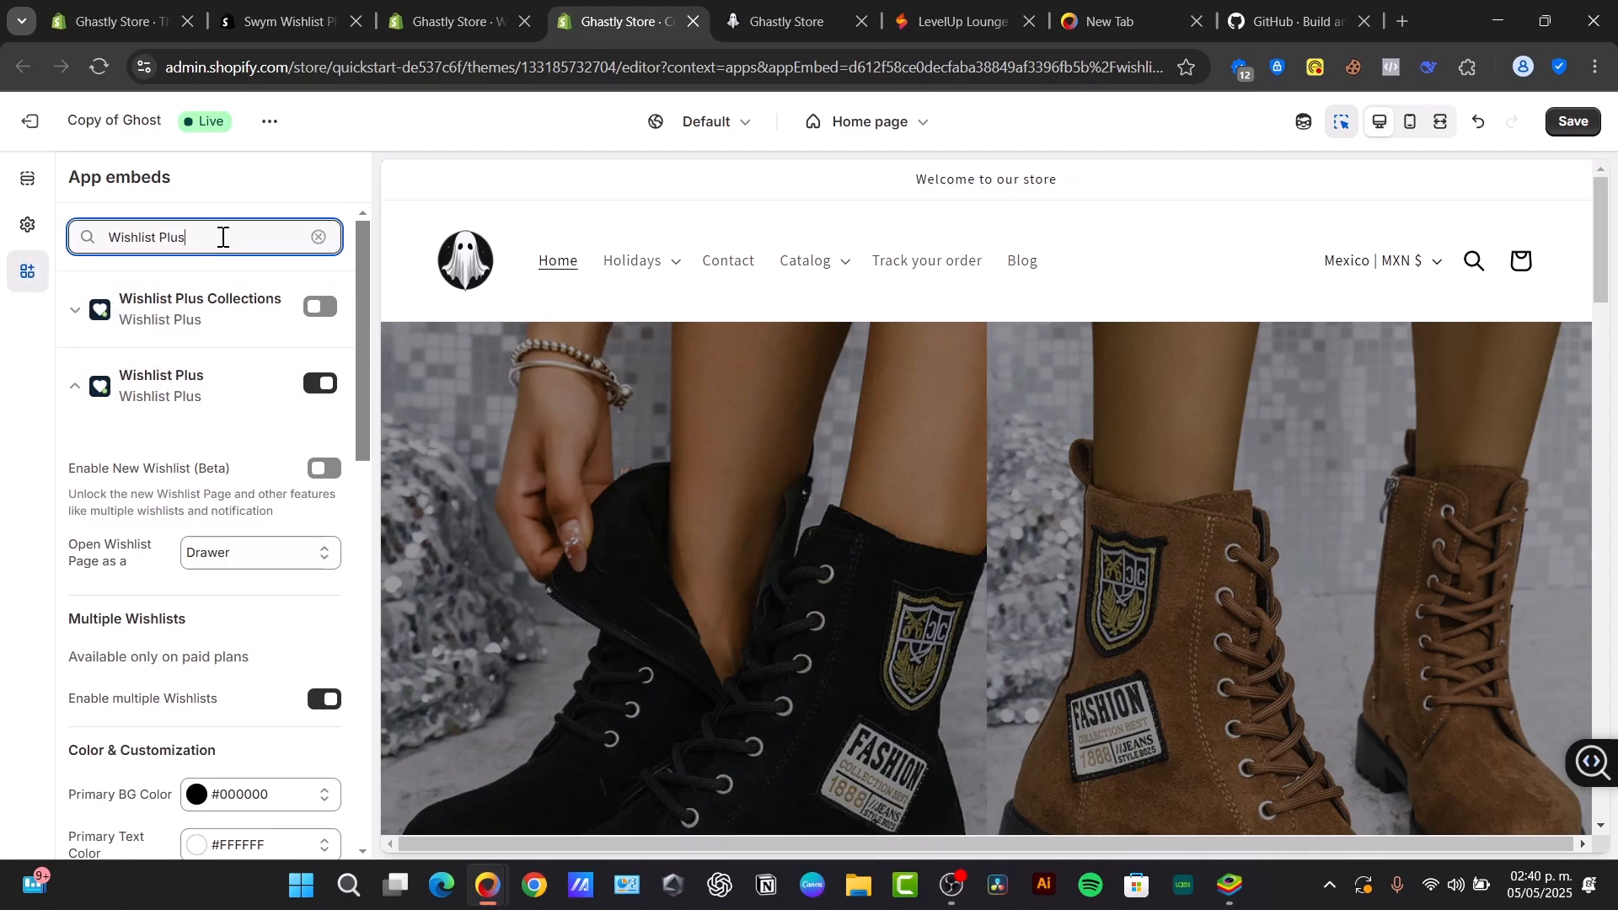
left_click(334, 308)
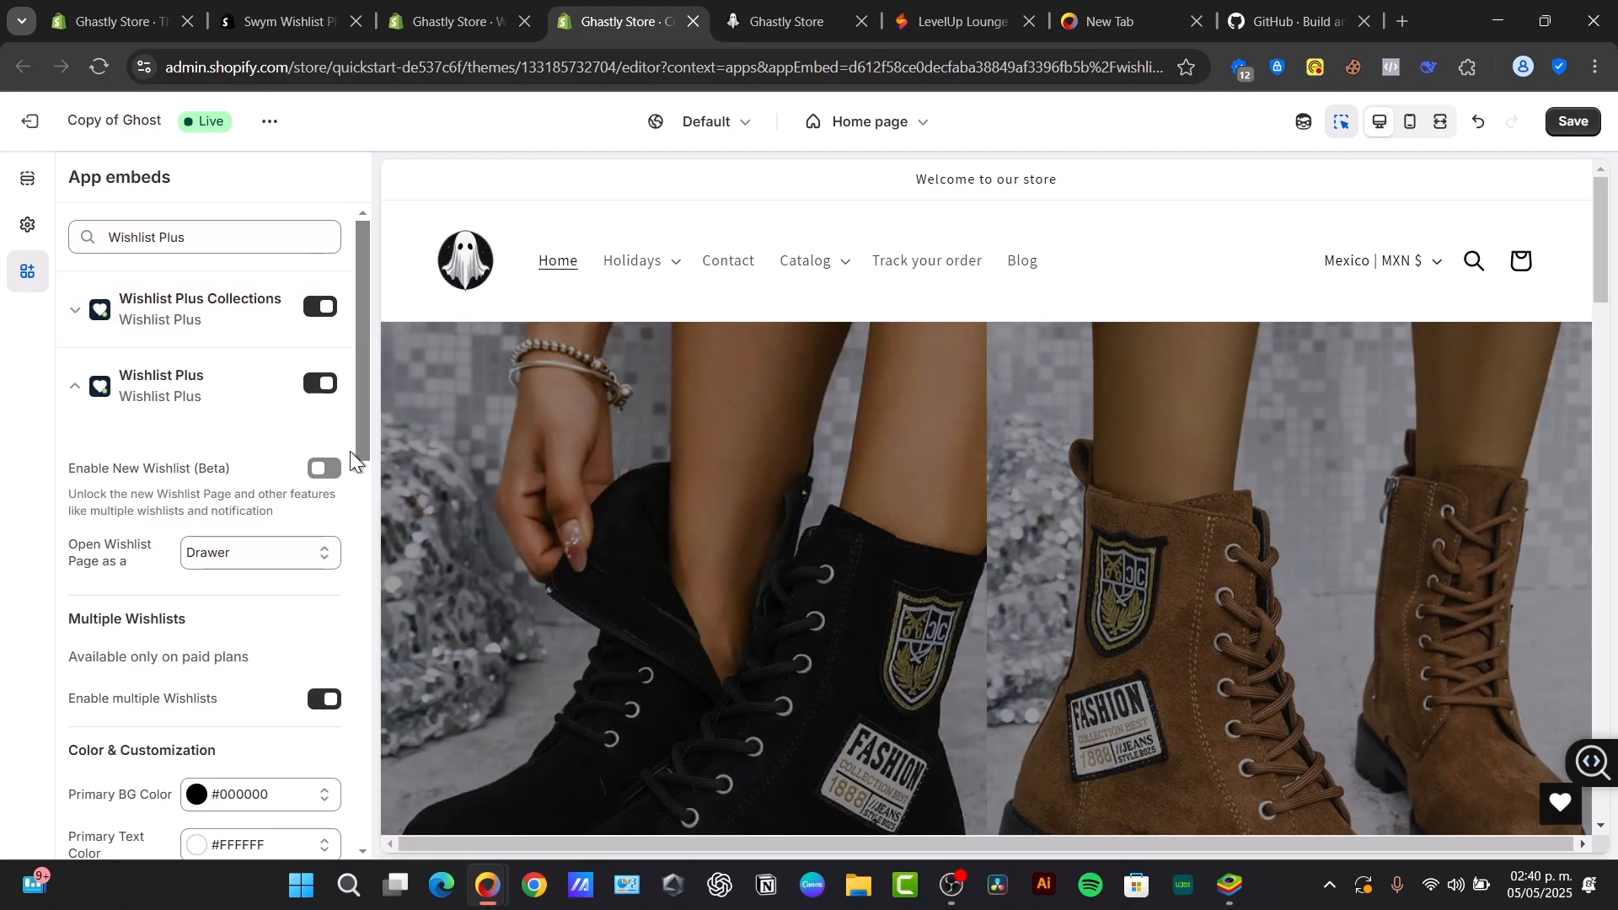
scroll(322, 628, "down", 10)
scroll(323, 630, "down", 2)
left_click(1576, 123)
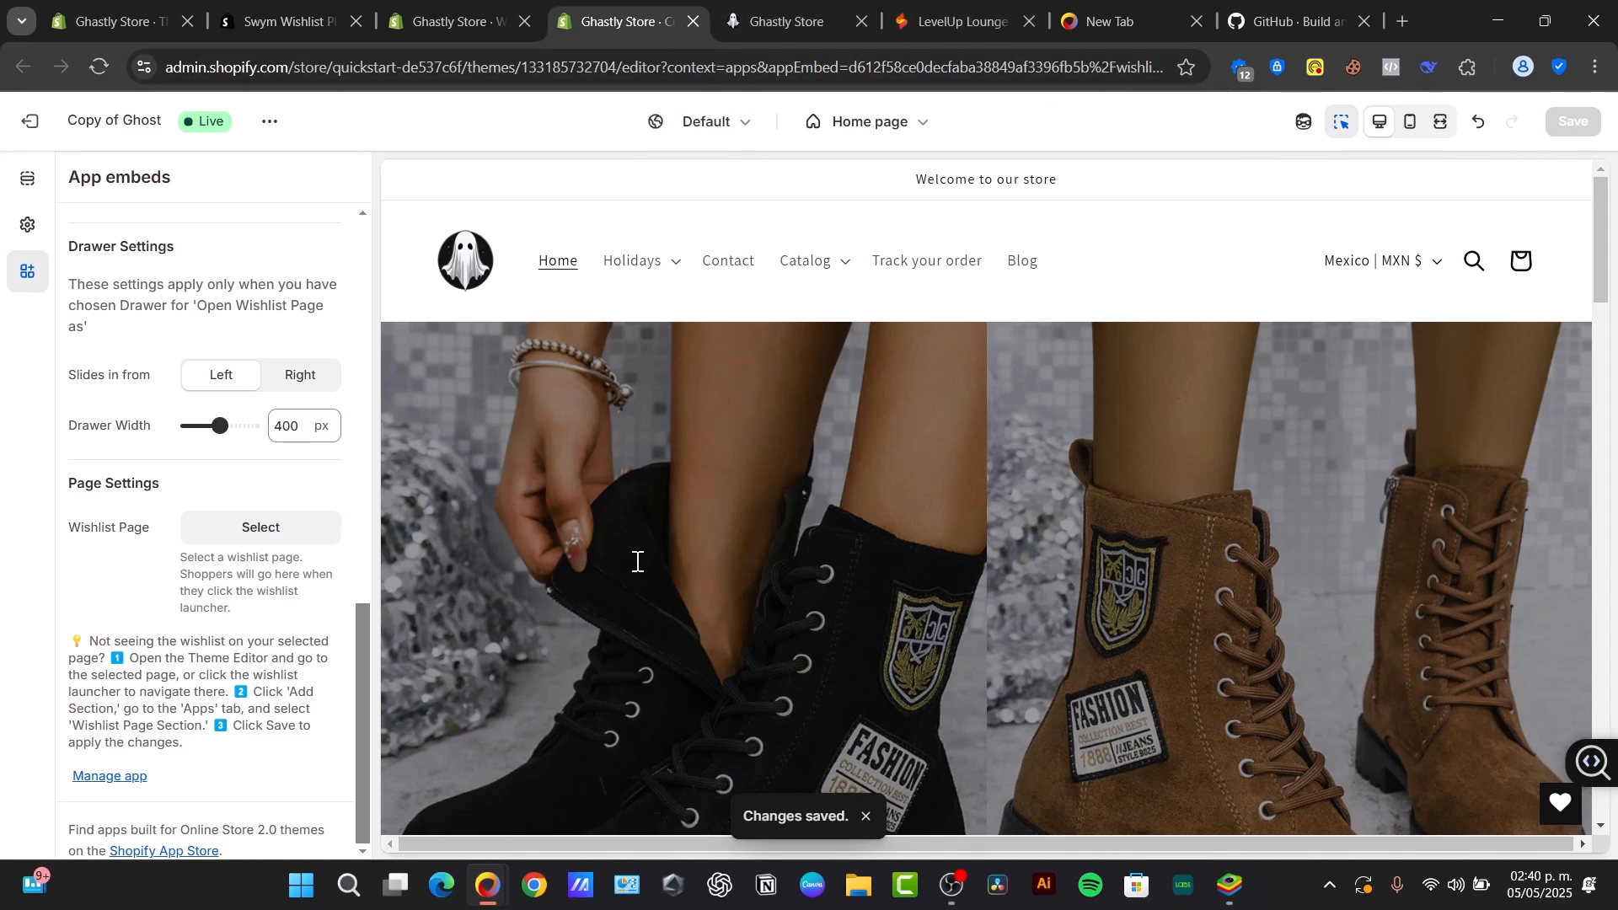
- Go back to the Wishlist Plus welcome page, look through it and open the live store from there
left_click(505, 19)
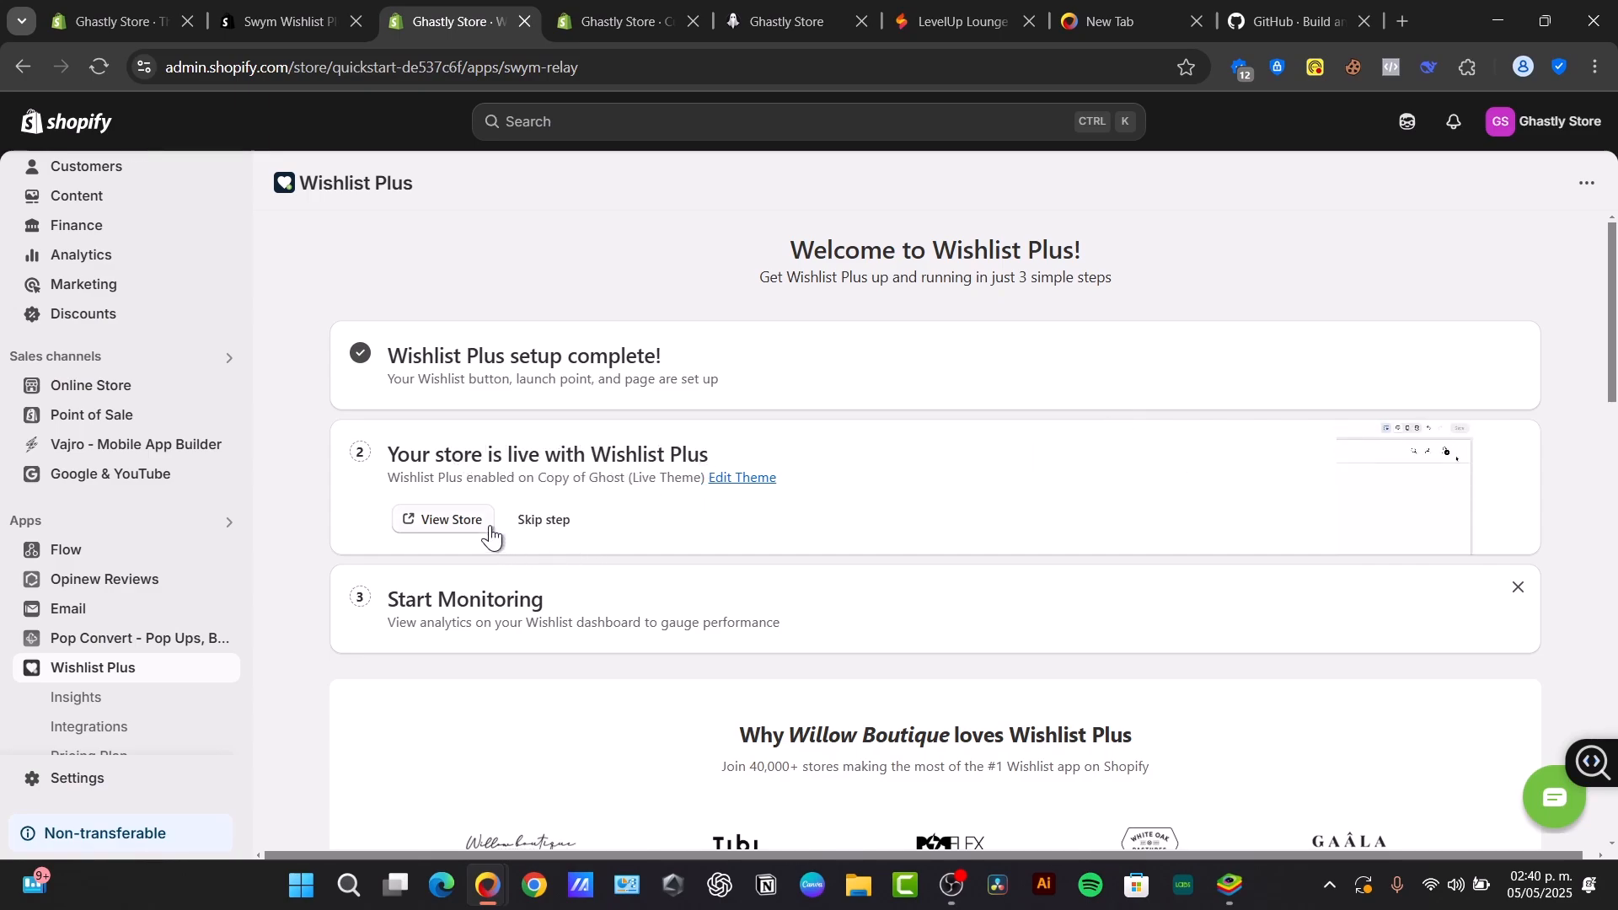
scroll(665, 581, "down", 3)
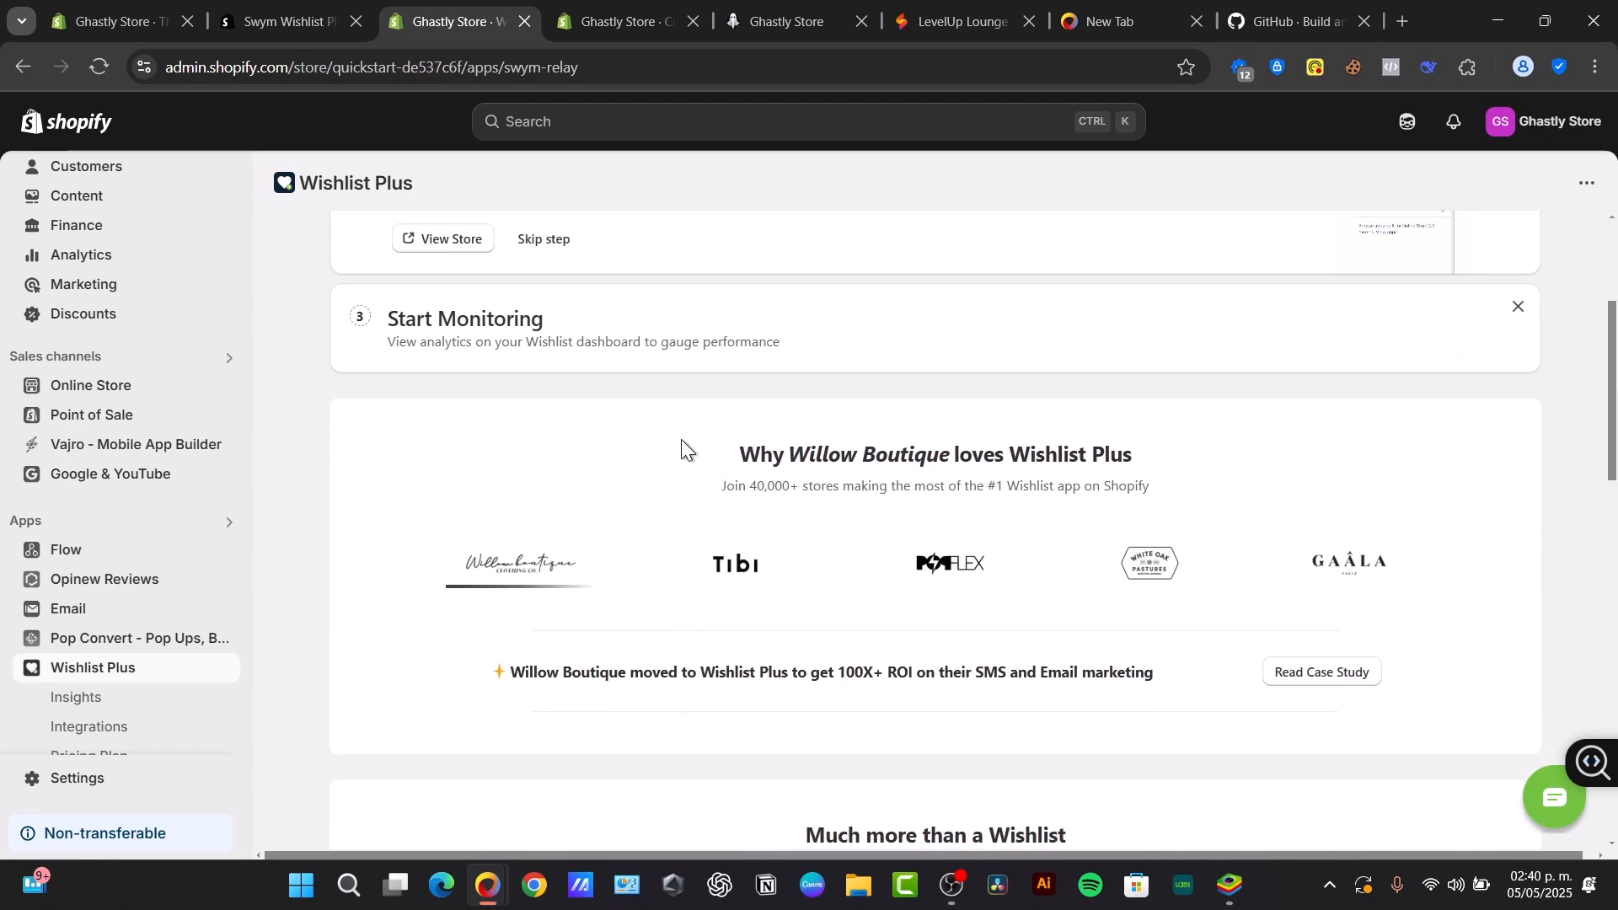
scroll(687, 446, "down", 4)
scroll(685, 455, "up", 5)
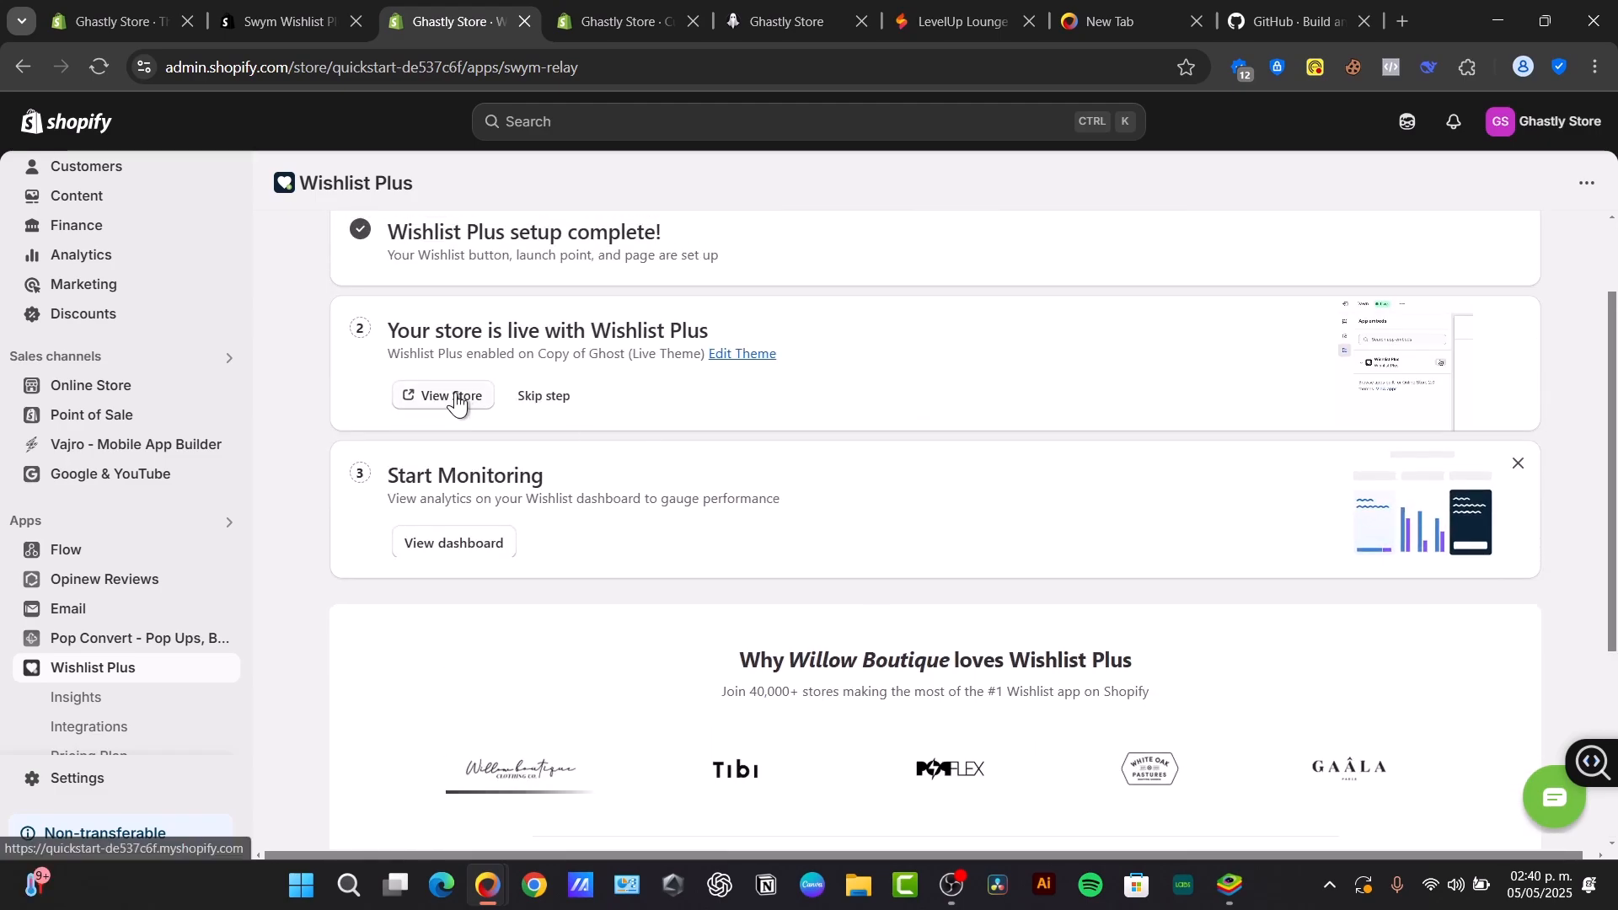
left_click(453, 396)
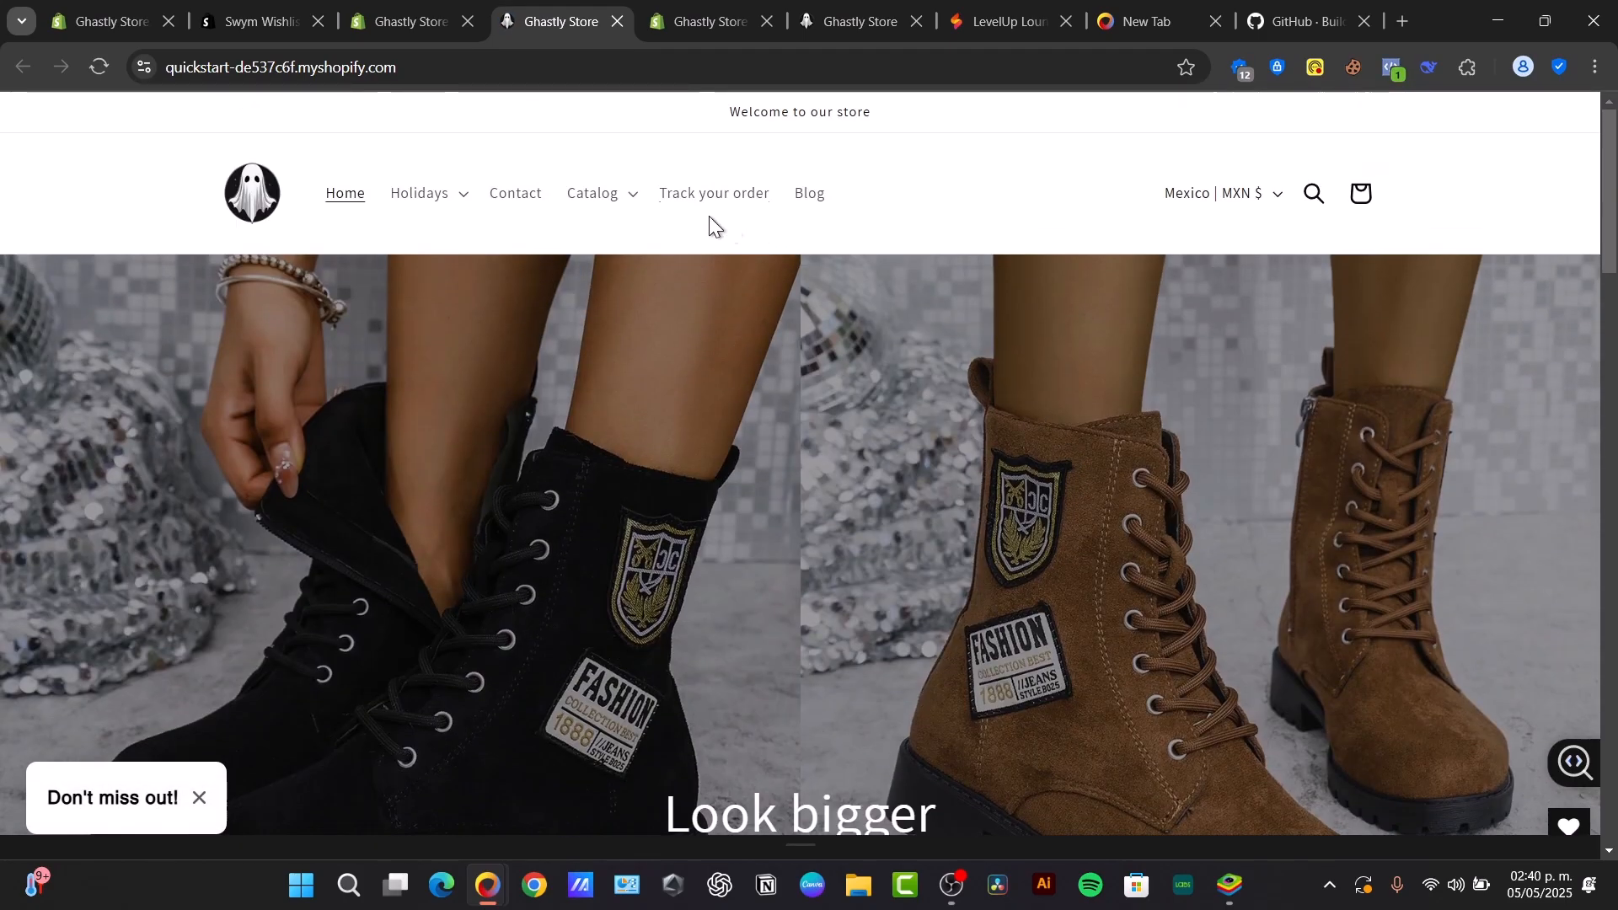
- Open the storefront's full product listing and examine the product cards for wishlist hearts
left_click(594, 193)
scroll(623, 413, "down", 6)
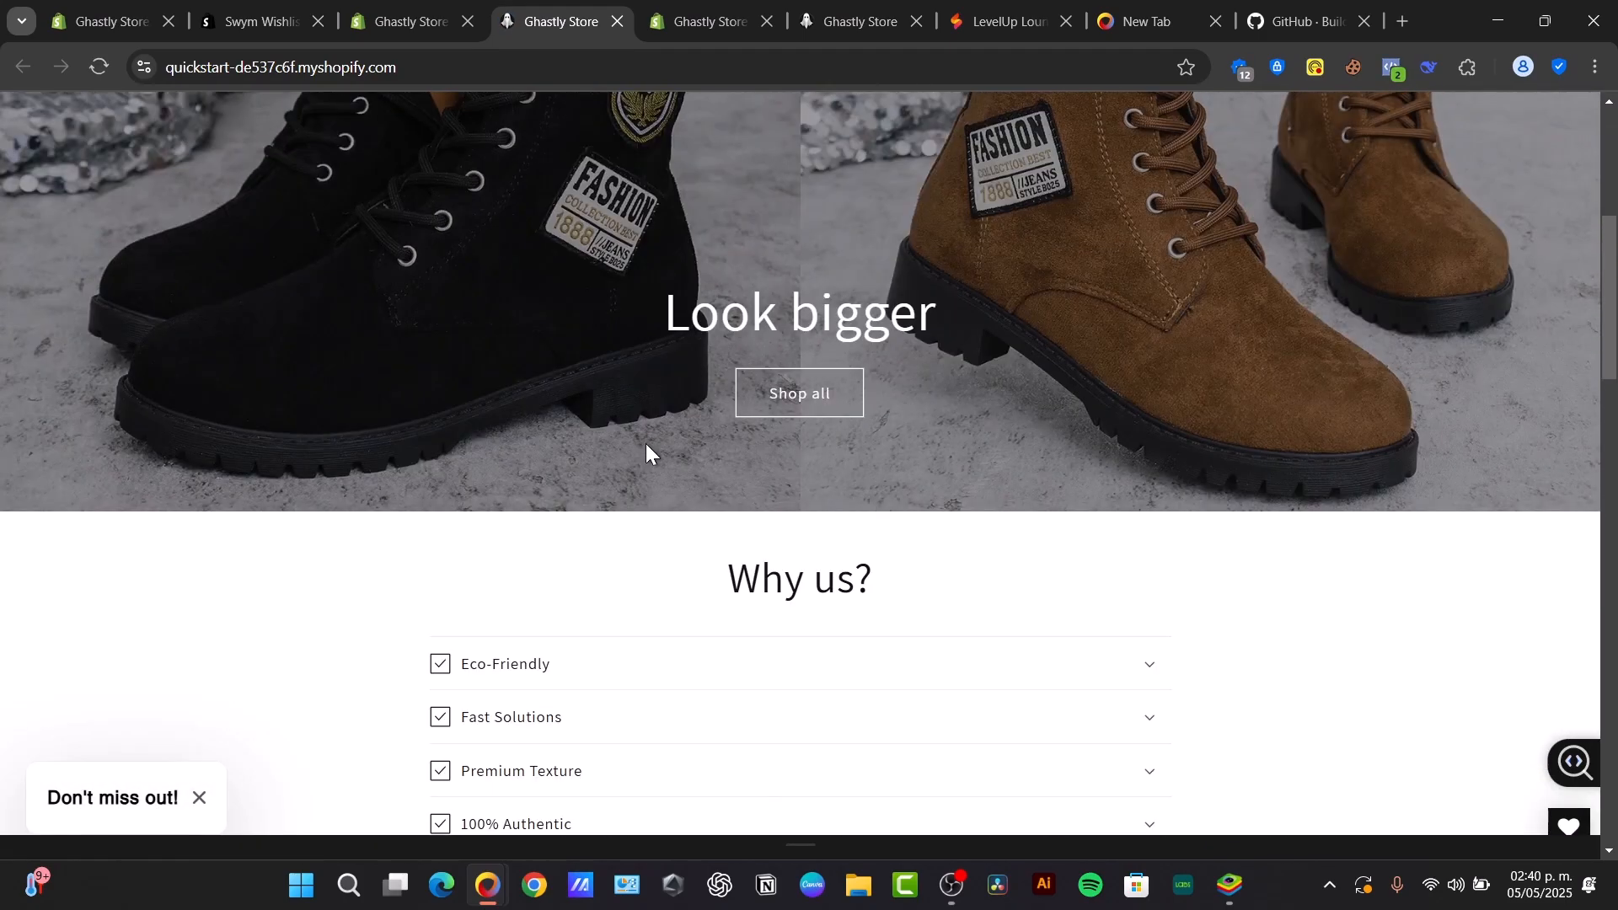
left_click(821, 337)
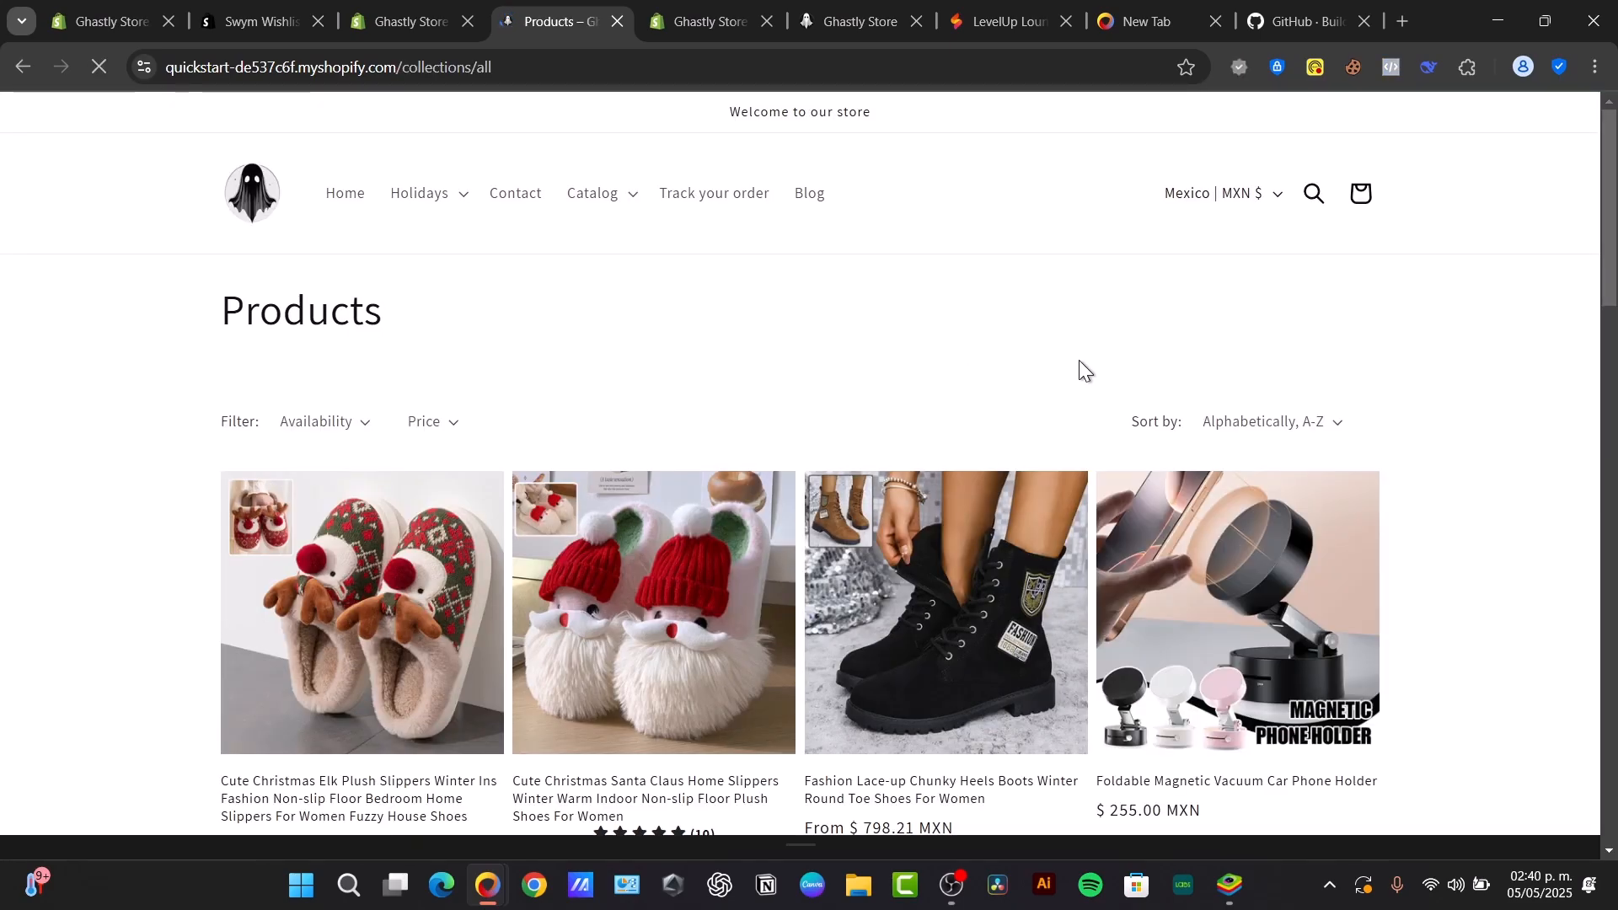
scroll(1079, 361, "down", 3)
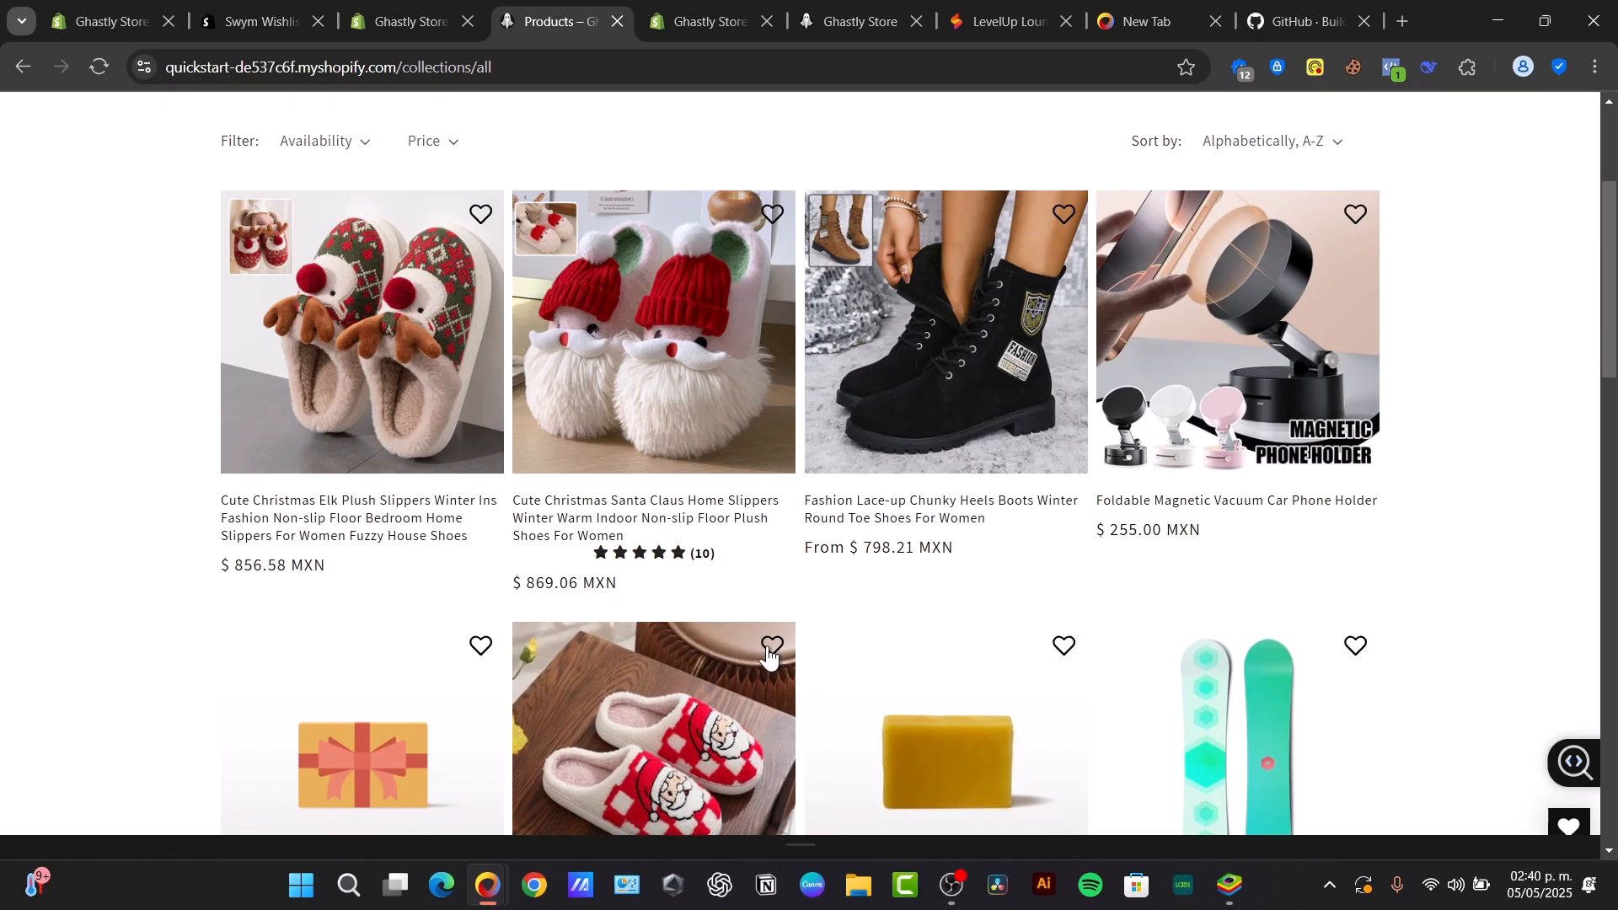
- Look over the store homepage open in the other tab for comparison and return to the product listing
left_click(816, 7)
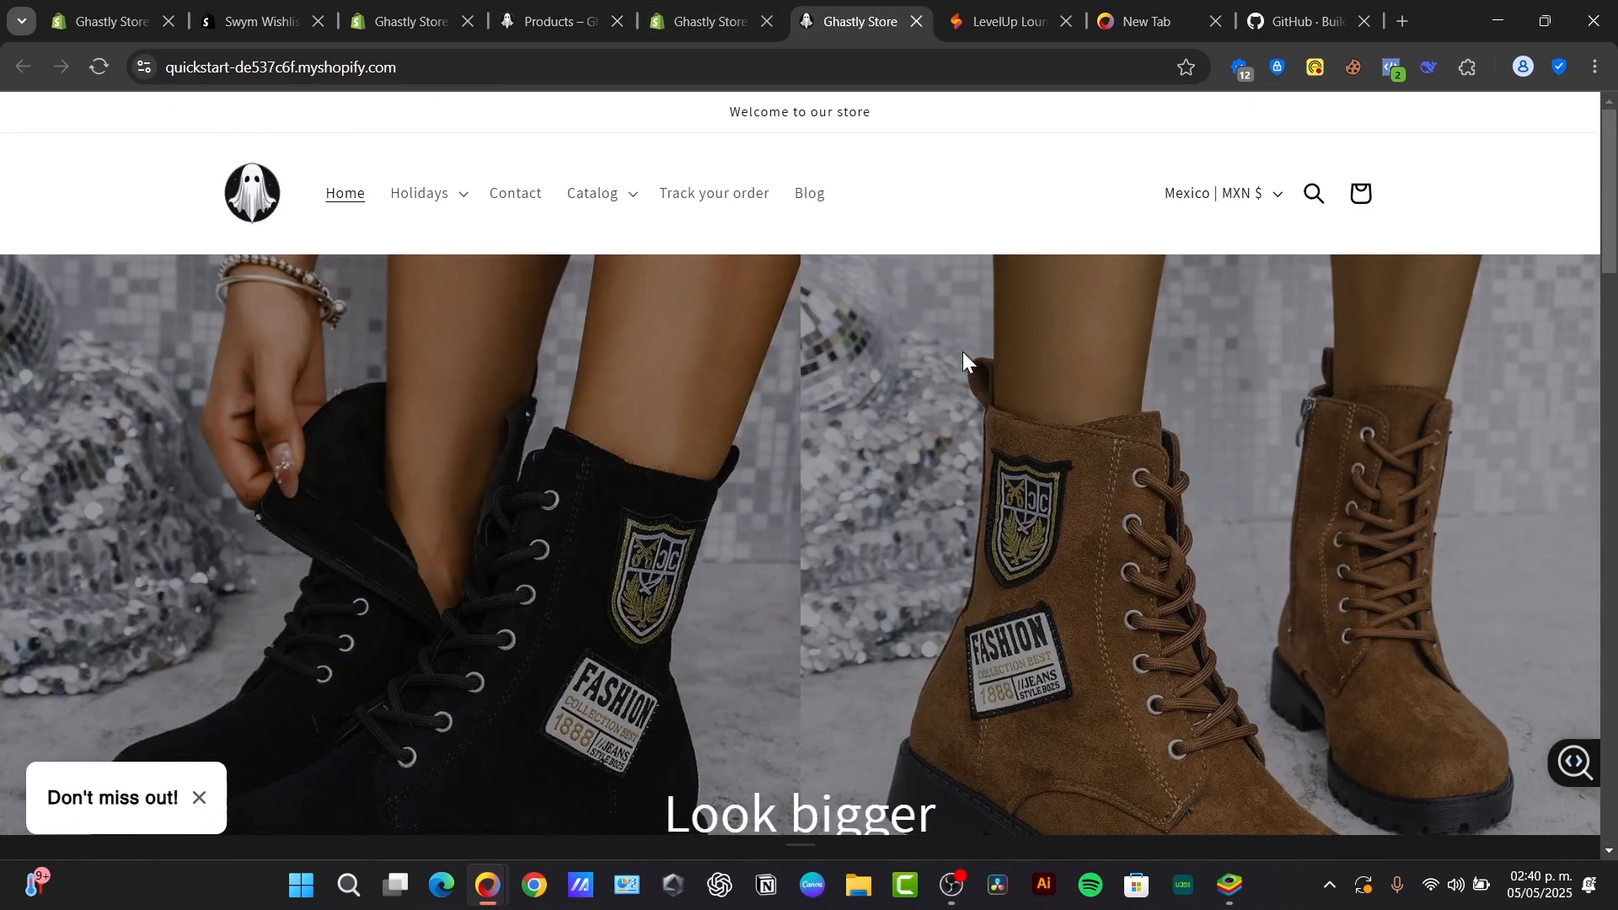
scroll(964, 357, "down", 20)
scroll(967, 376, "up", 5)
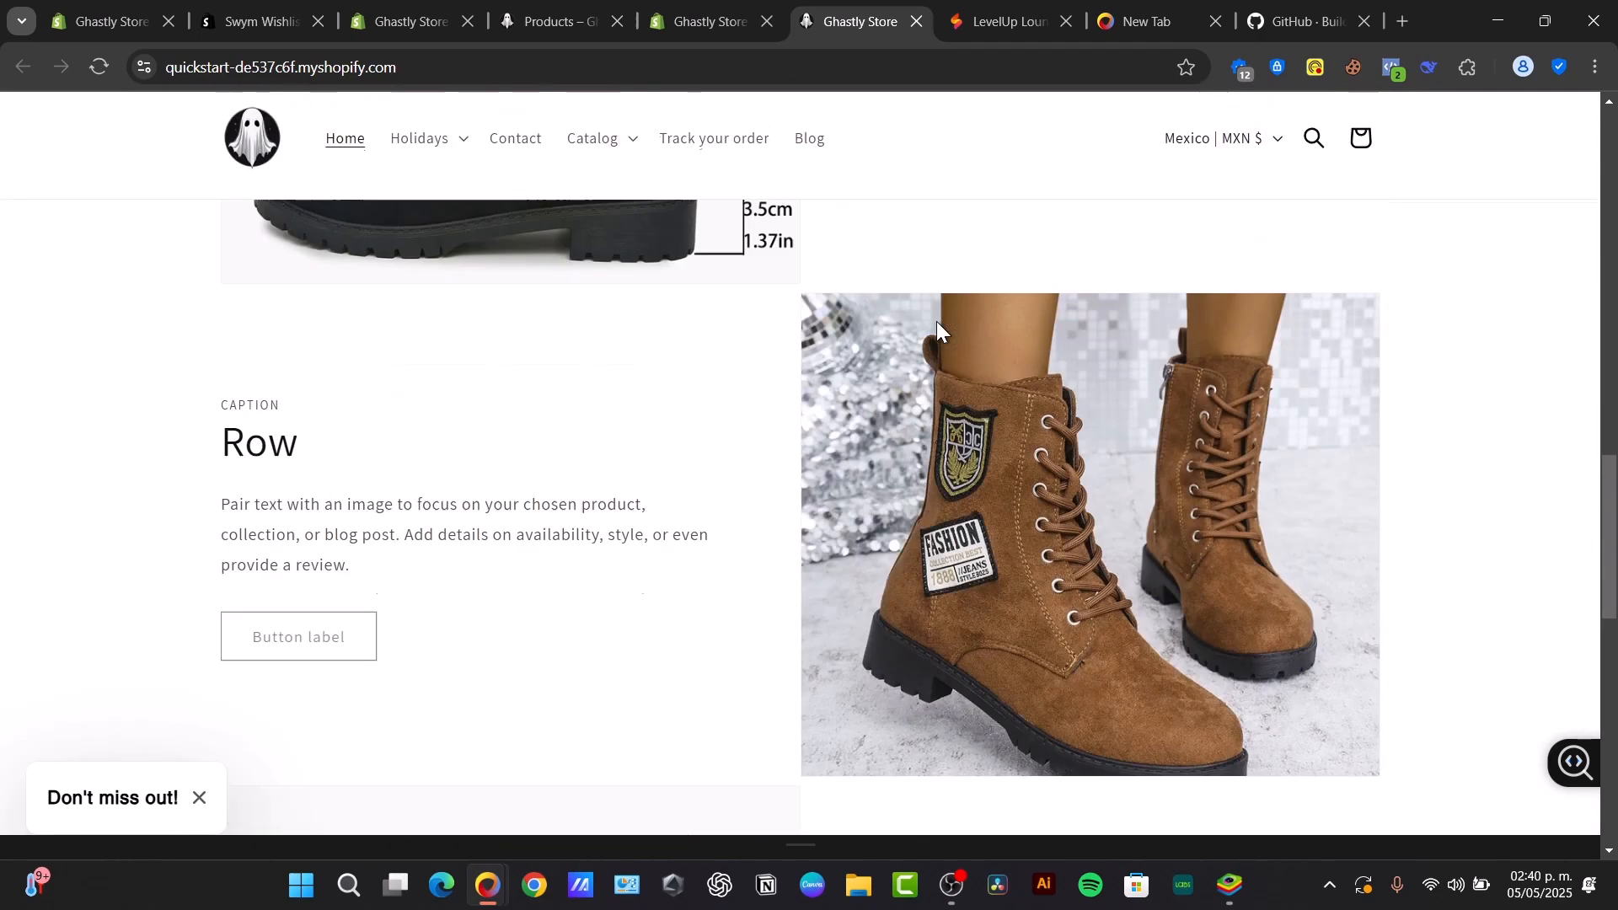
left_click(556, 19)
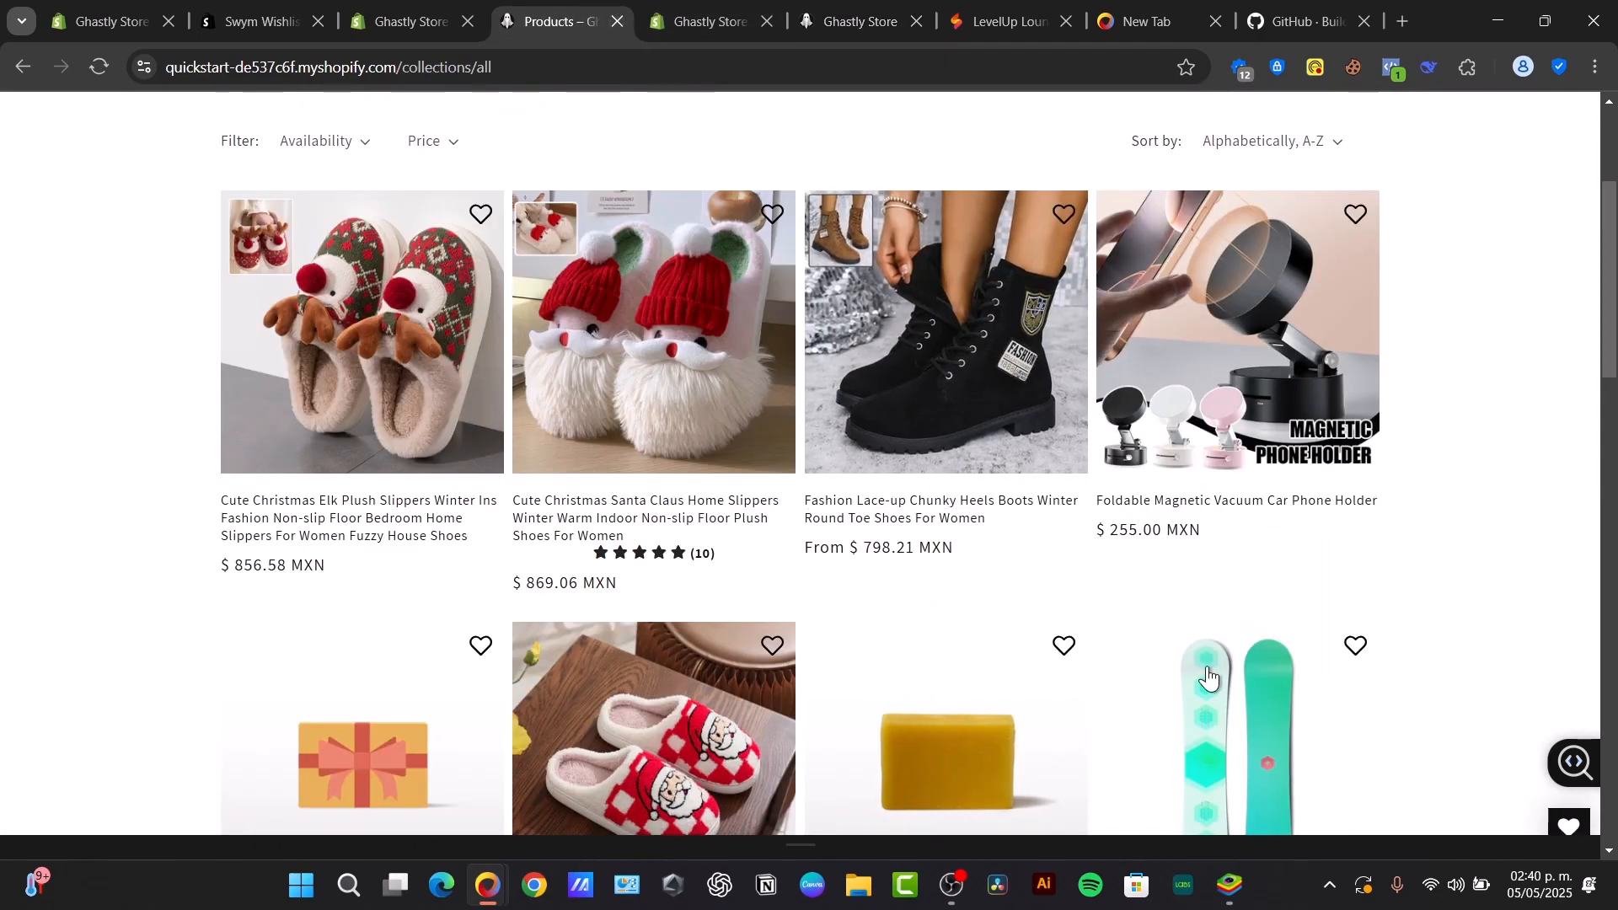
- Add the Selling Plans Ski Wax, Santa Claus slippers, lace-up chunky heel boots and Christmas elk slippers to the wishlist
left_click(1064, 646)
scroll(1028, 421, "up", 4)
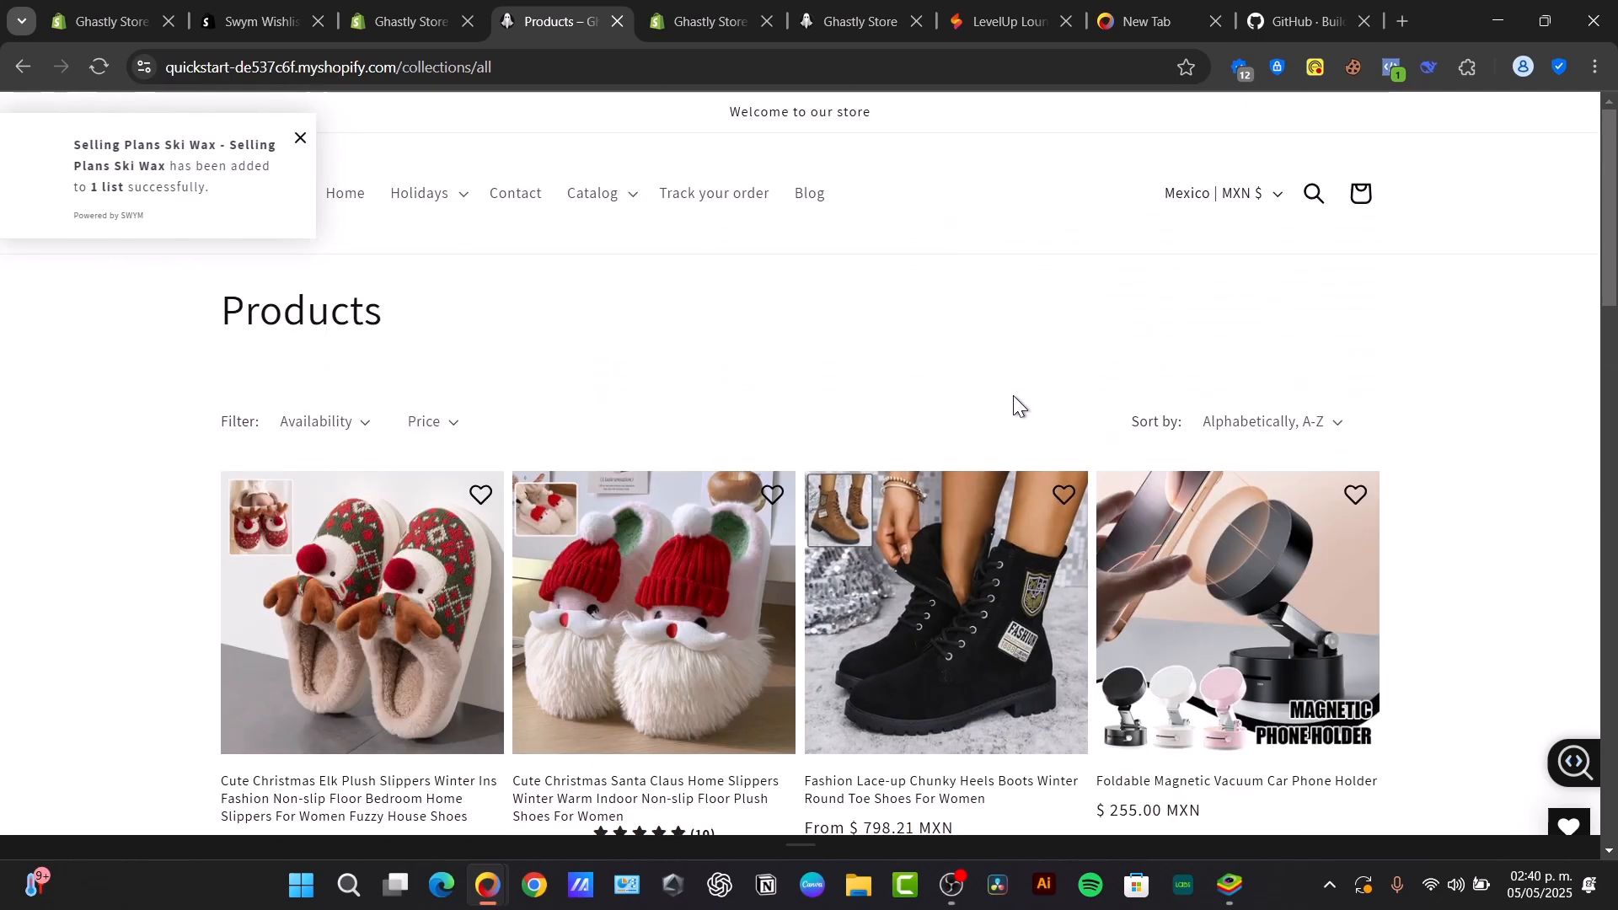
scroll(1013, 396, "down", 6)
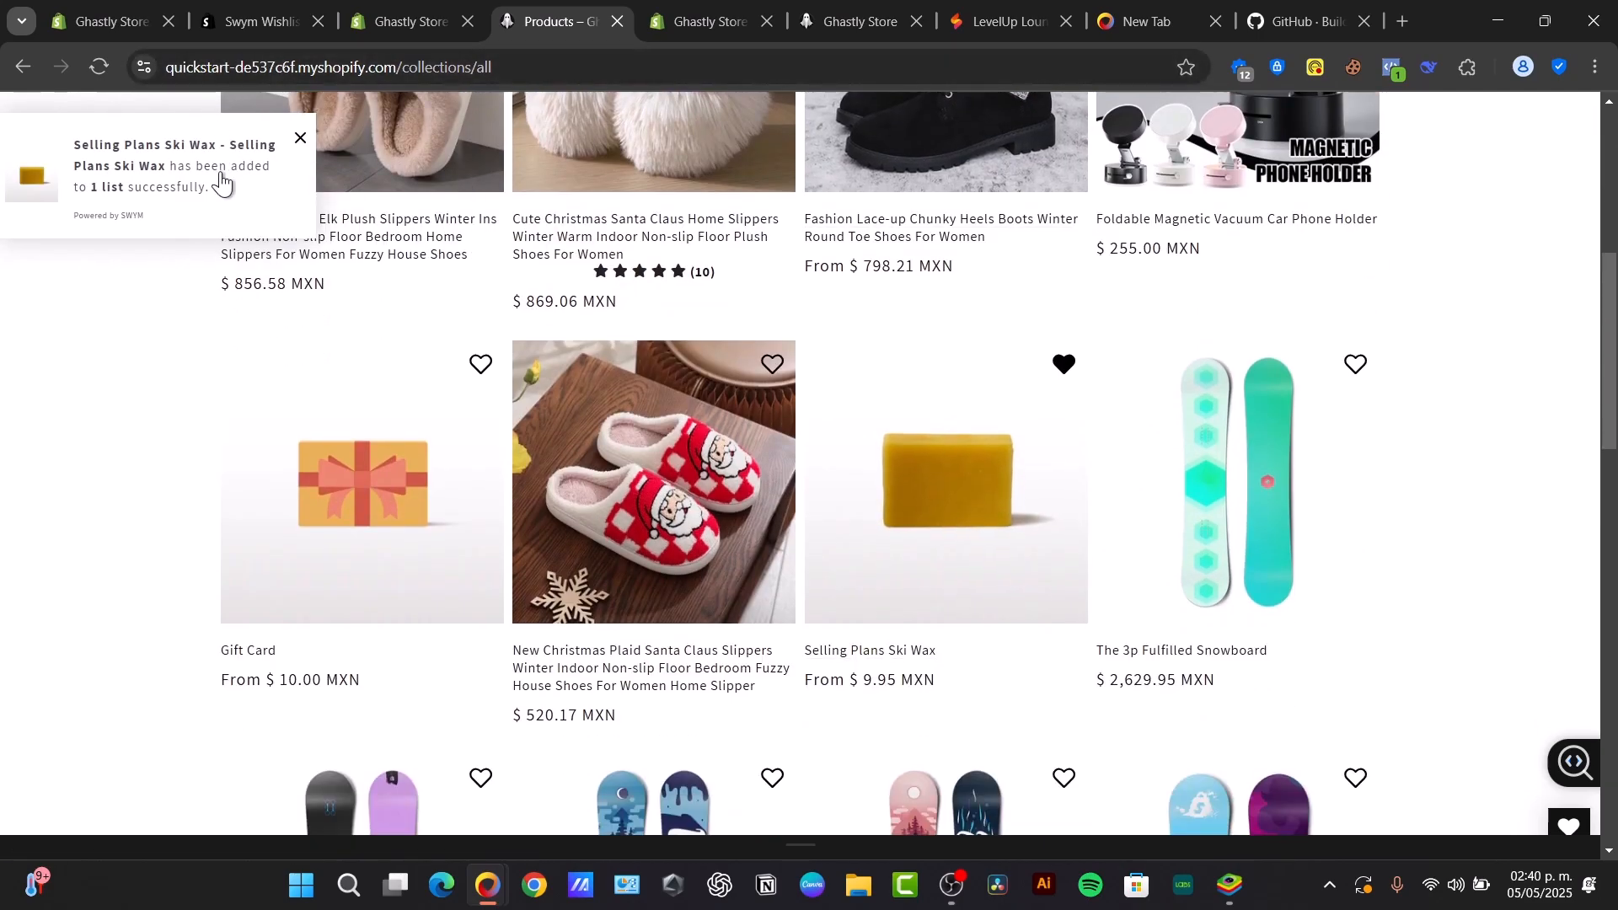
scroll(1070, 576, "up", 6)
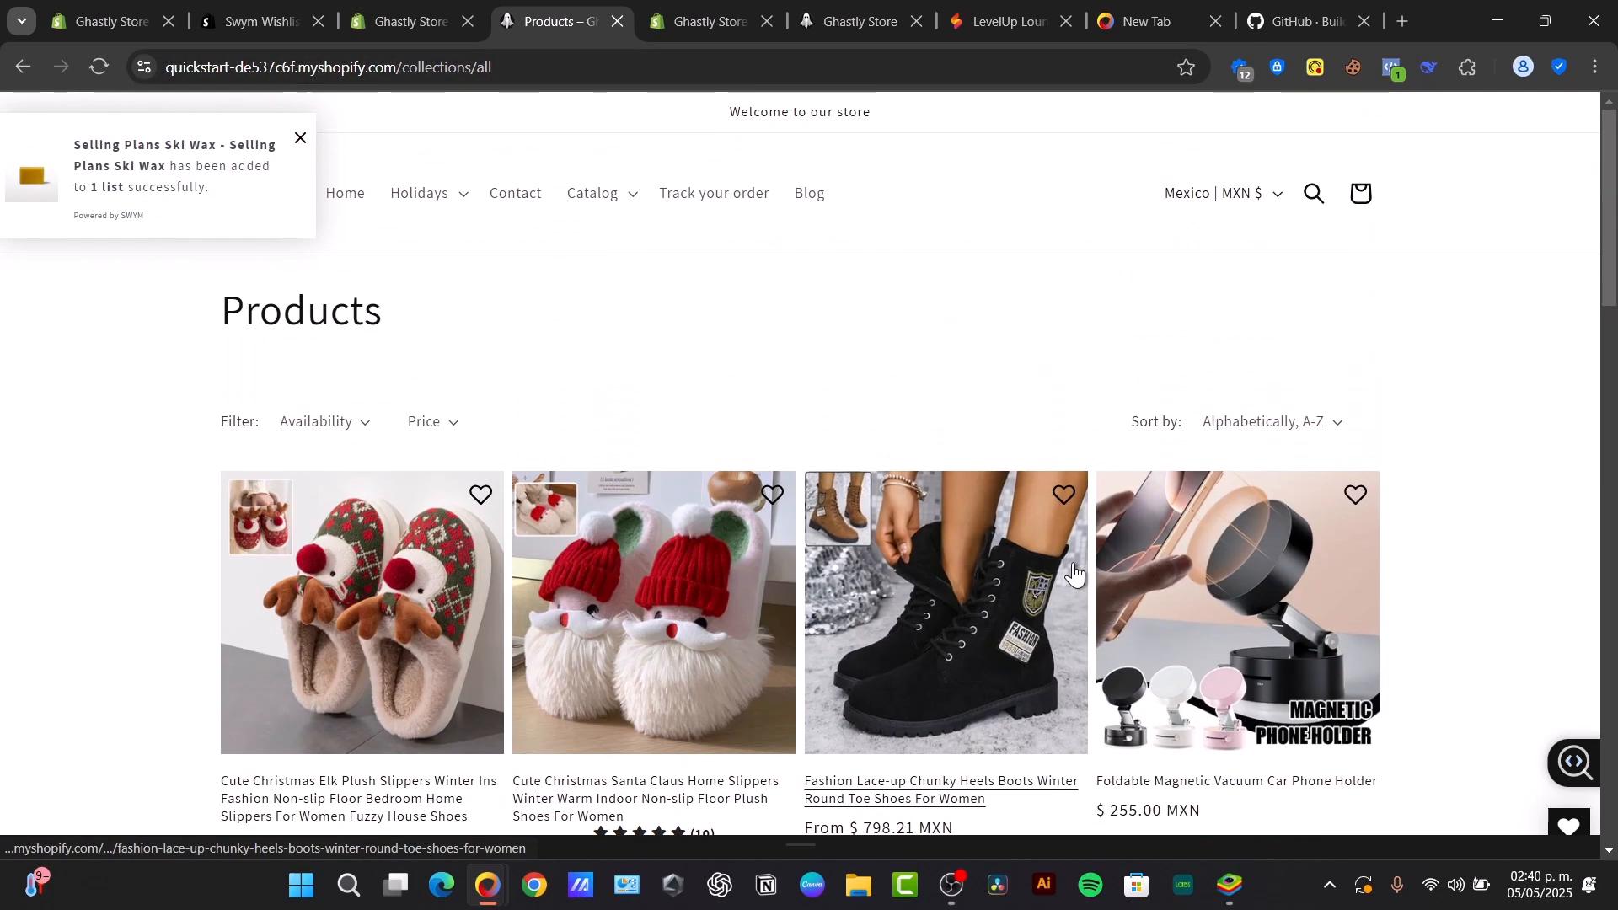
left_click(772, 496)
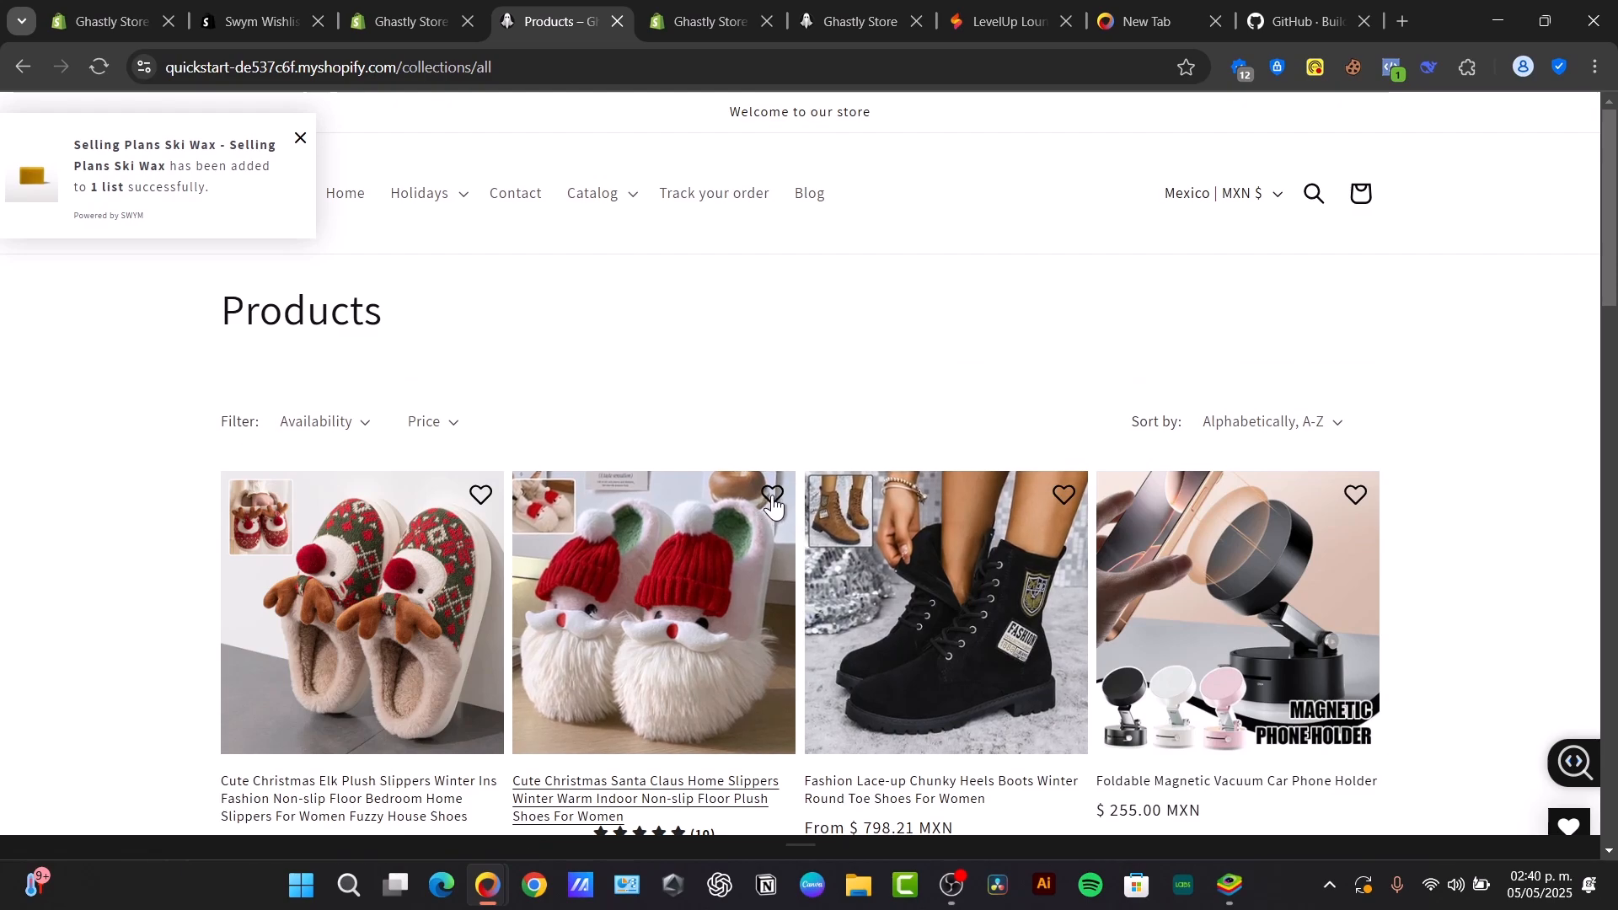
left_click(1060, 497)
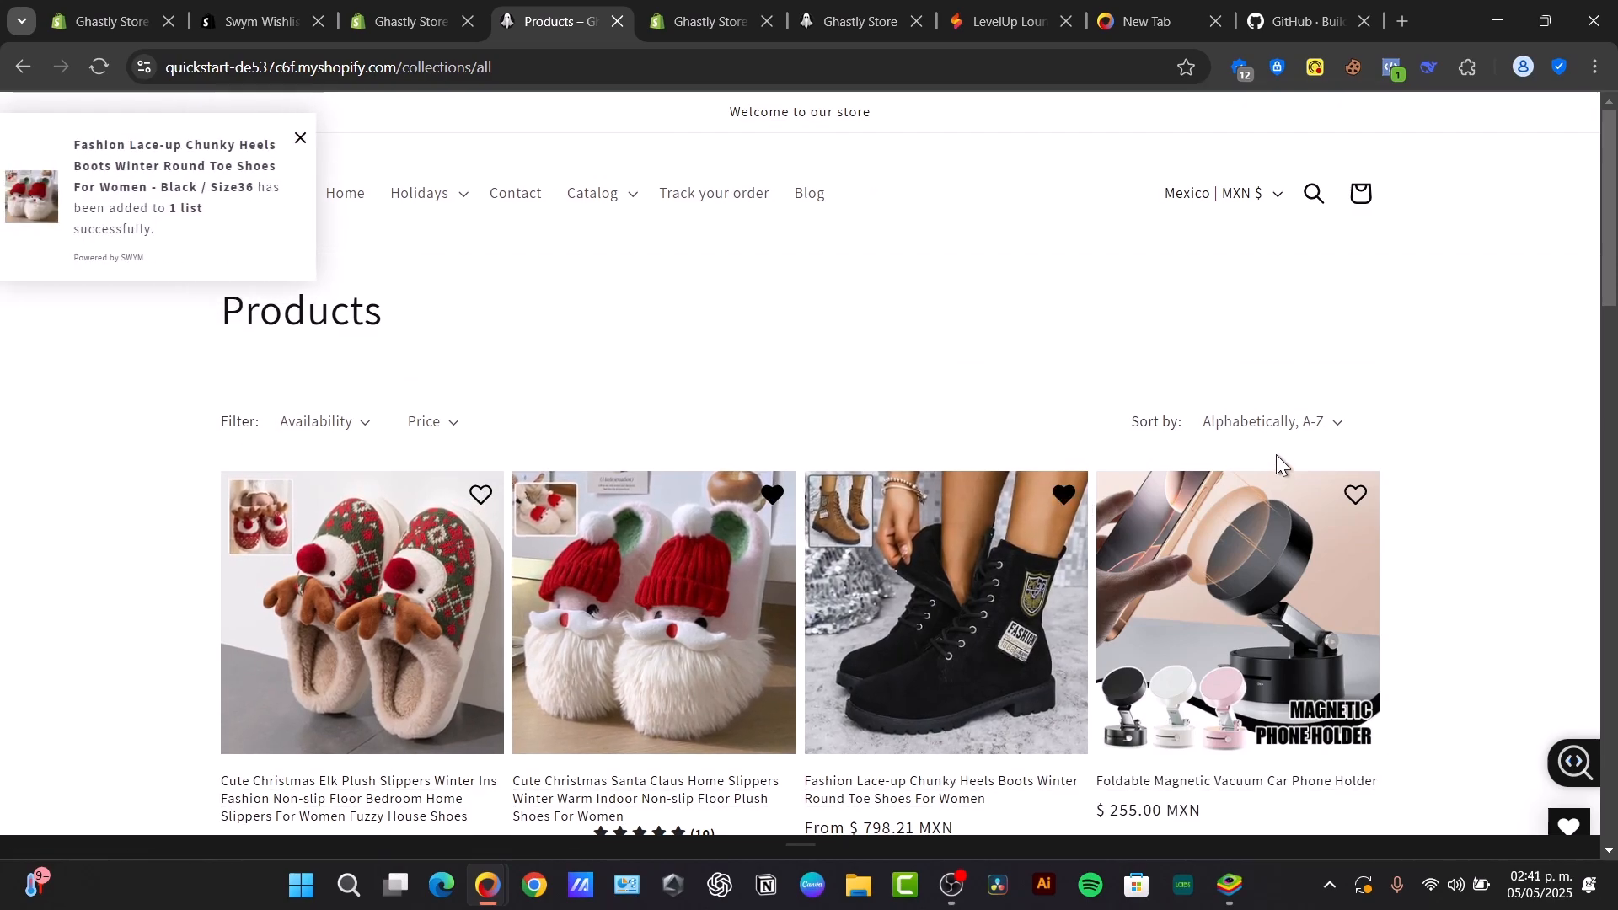
- Open the wishlist pop-up and follow its guest shopper log-in option through to the store's account creation page
left_click(177, 271)
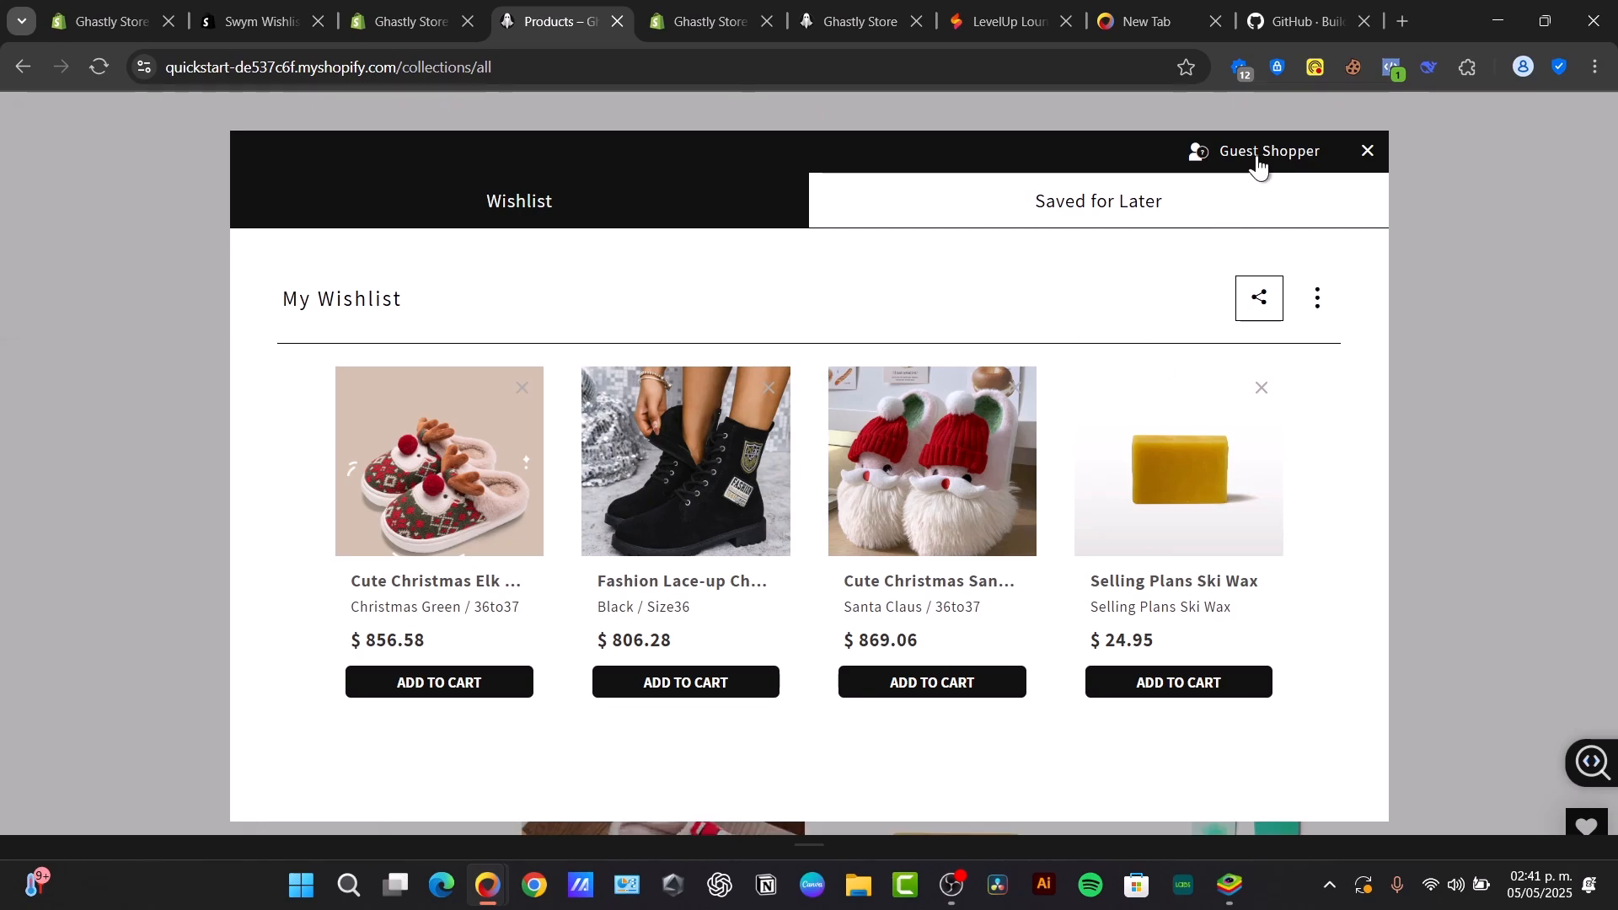
left_click(1287, 155)
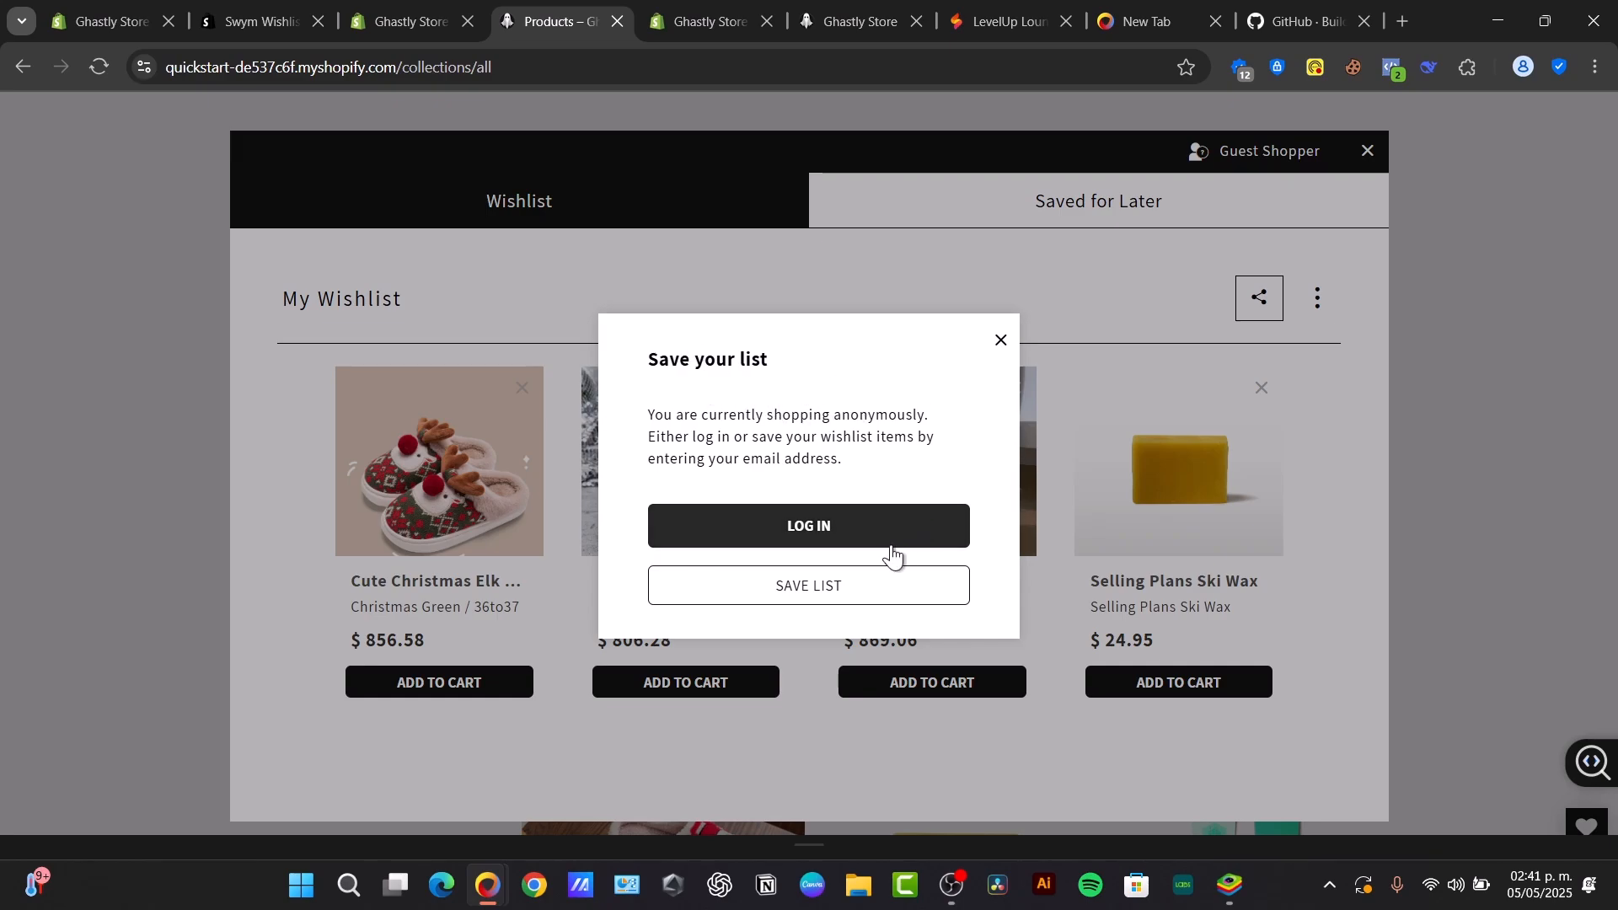
left_click(850, 524)
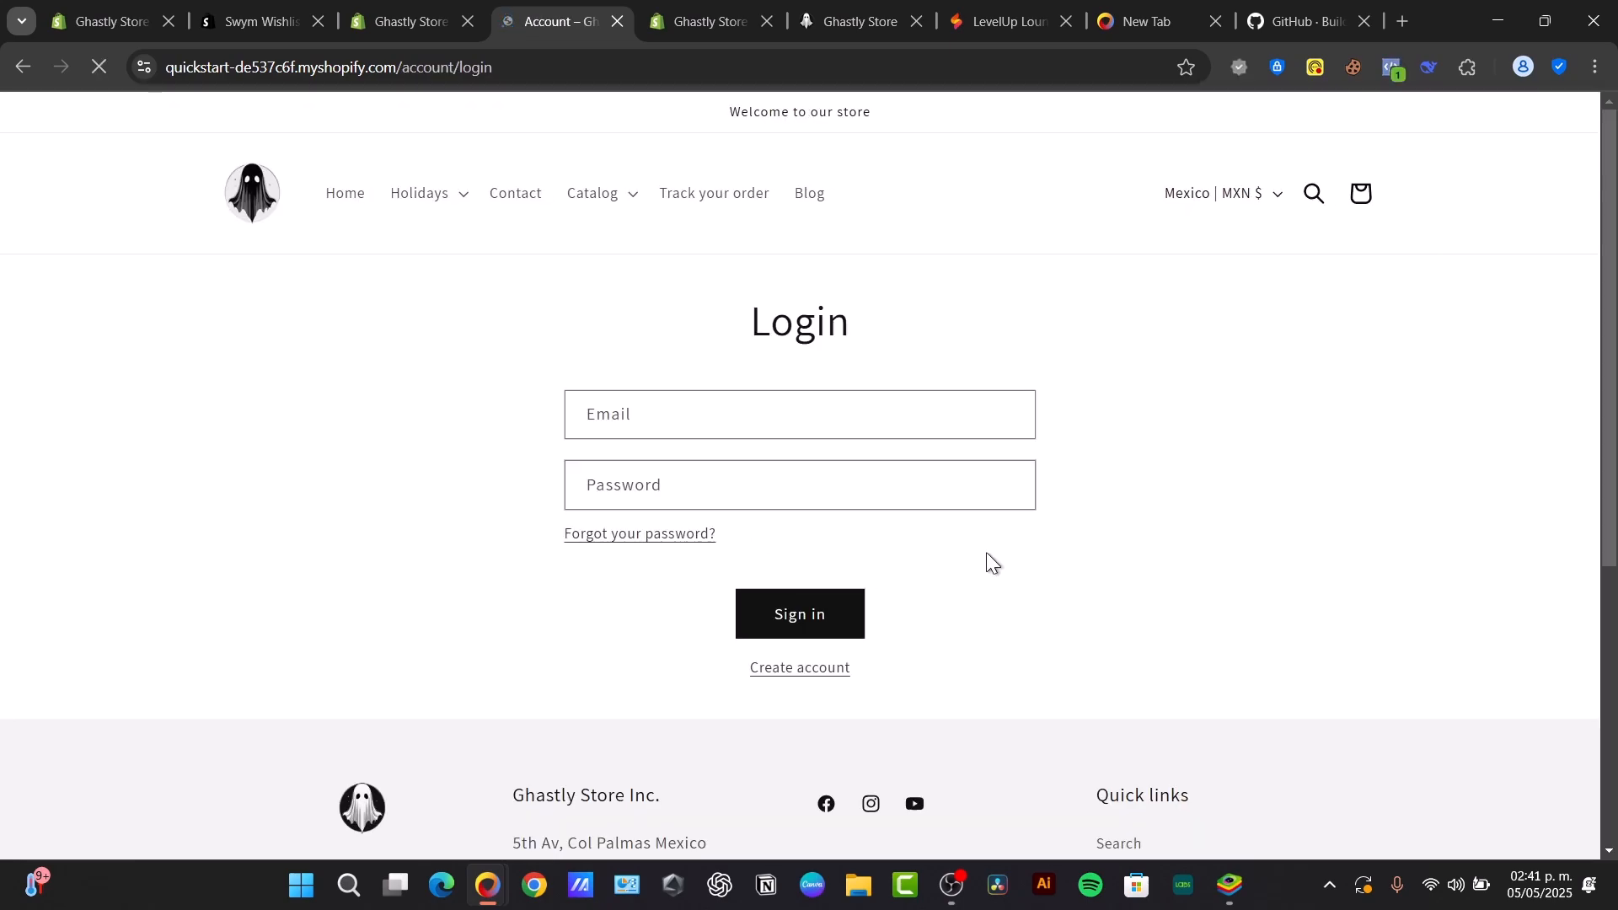
left_click(799, 668)
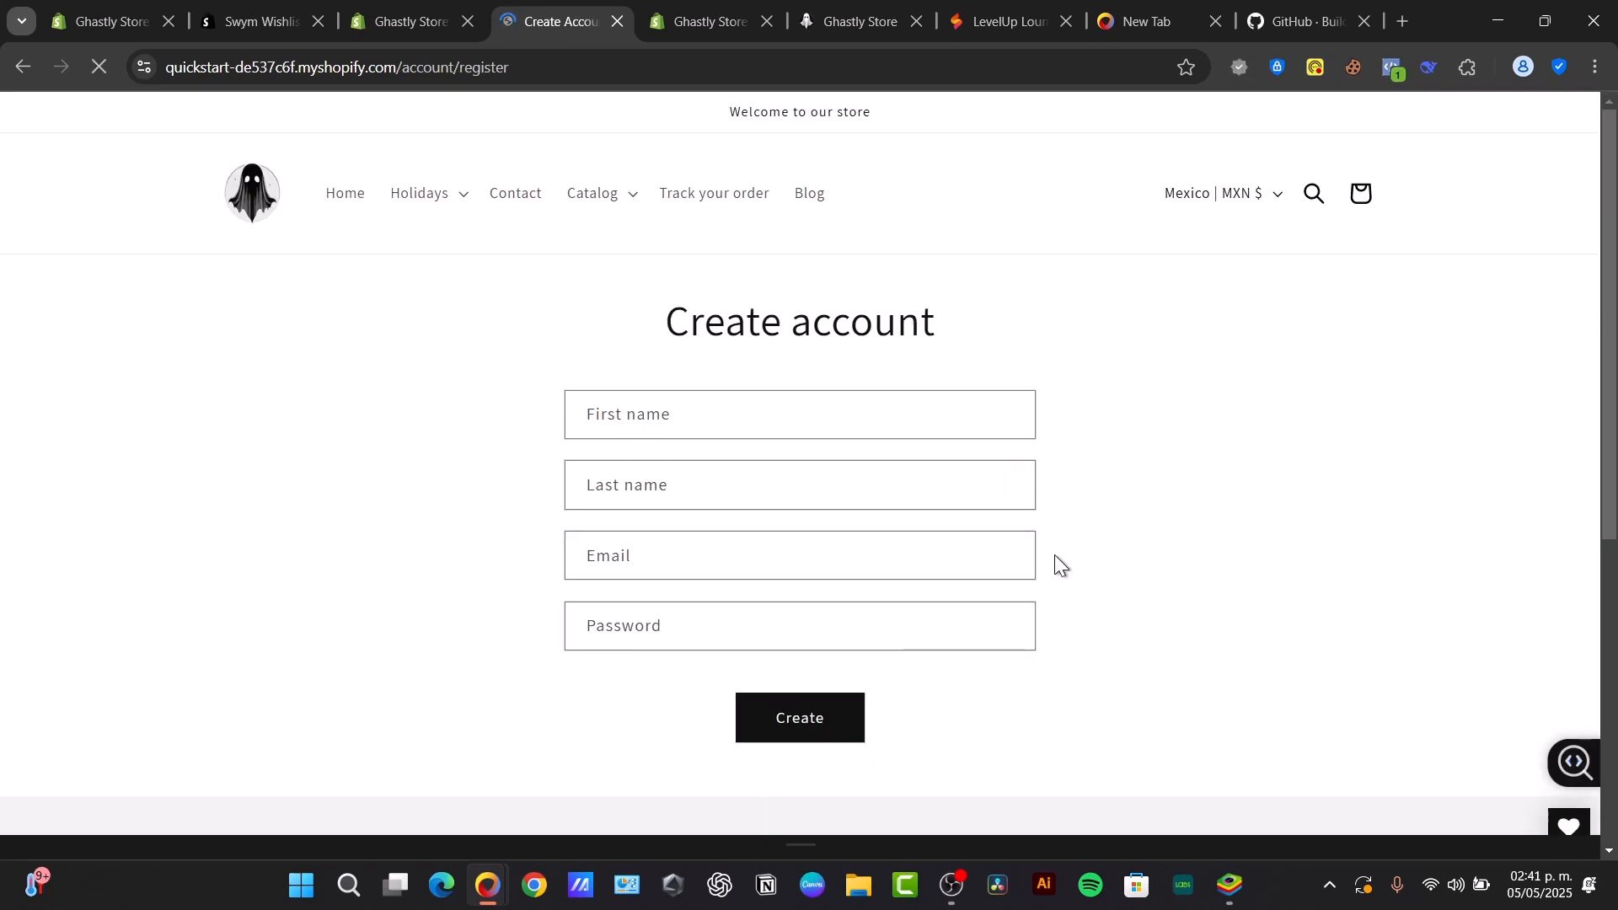